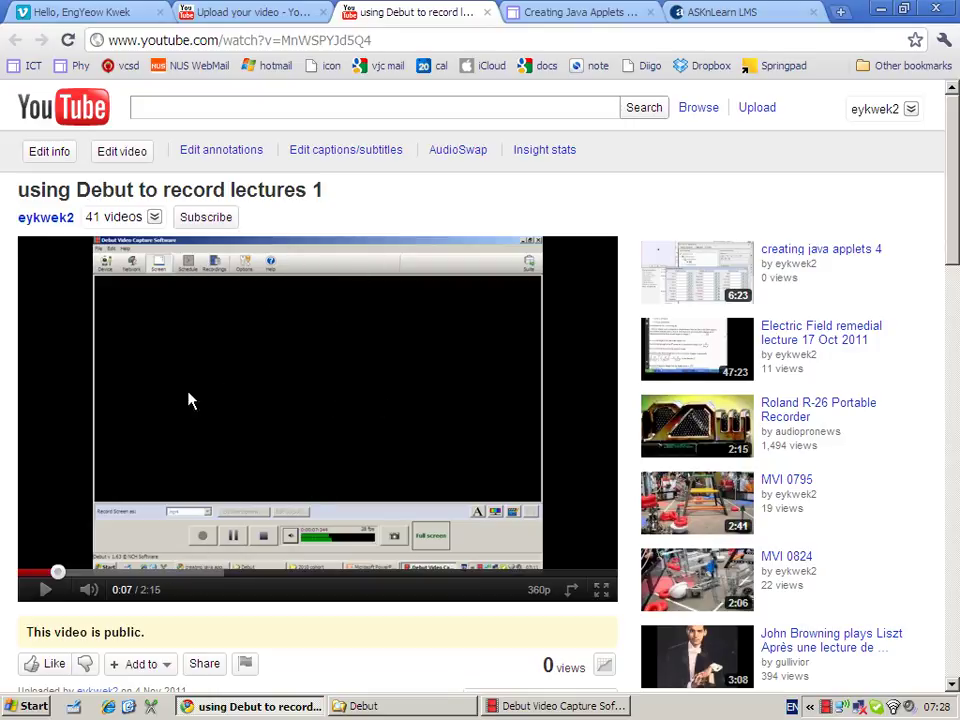
# Select the YouTube video's web address, then switch to the ASKnLearn LMS tab
pyautogui.click(386, 40)
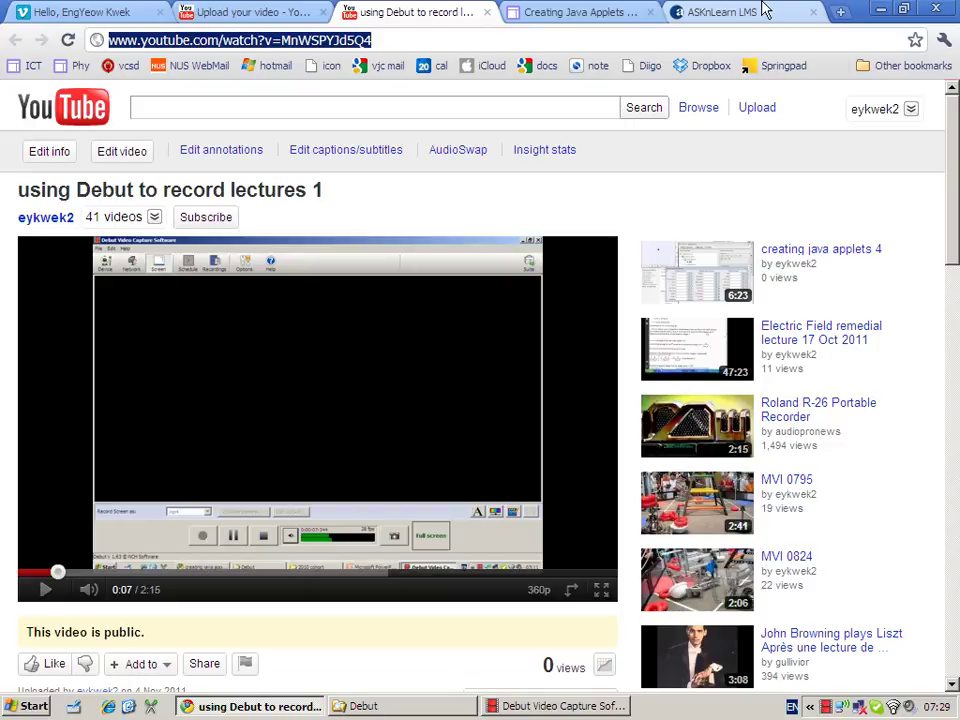
pyautogui.click(762, 10)
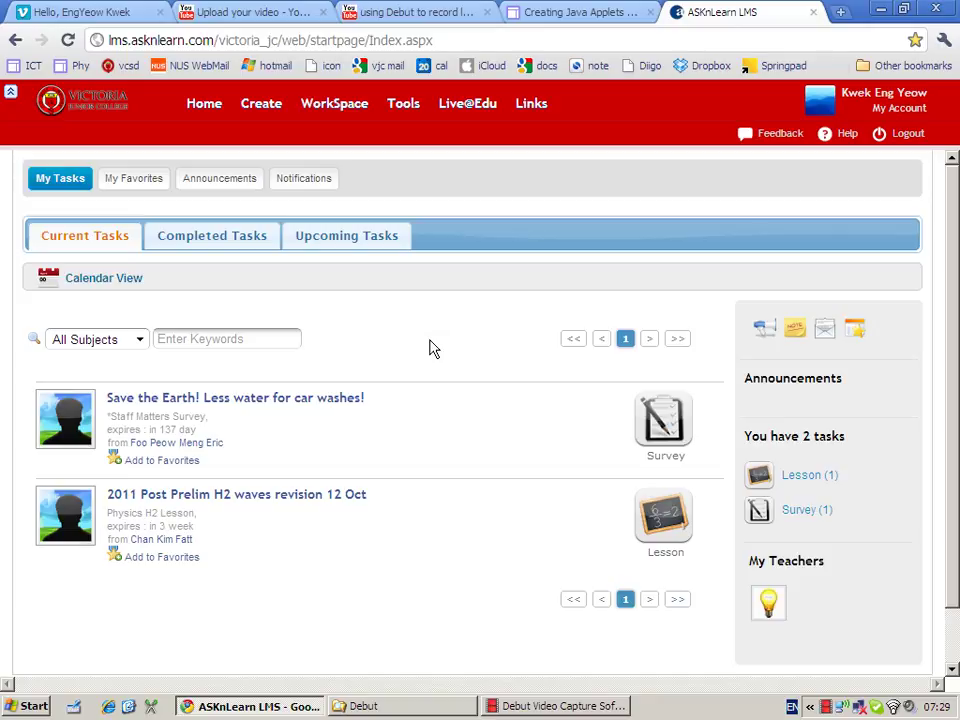
# Look through the existing physics courses in the Workspace, then return to the Create page
pyautogui.click(254, 111)
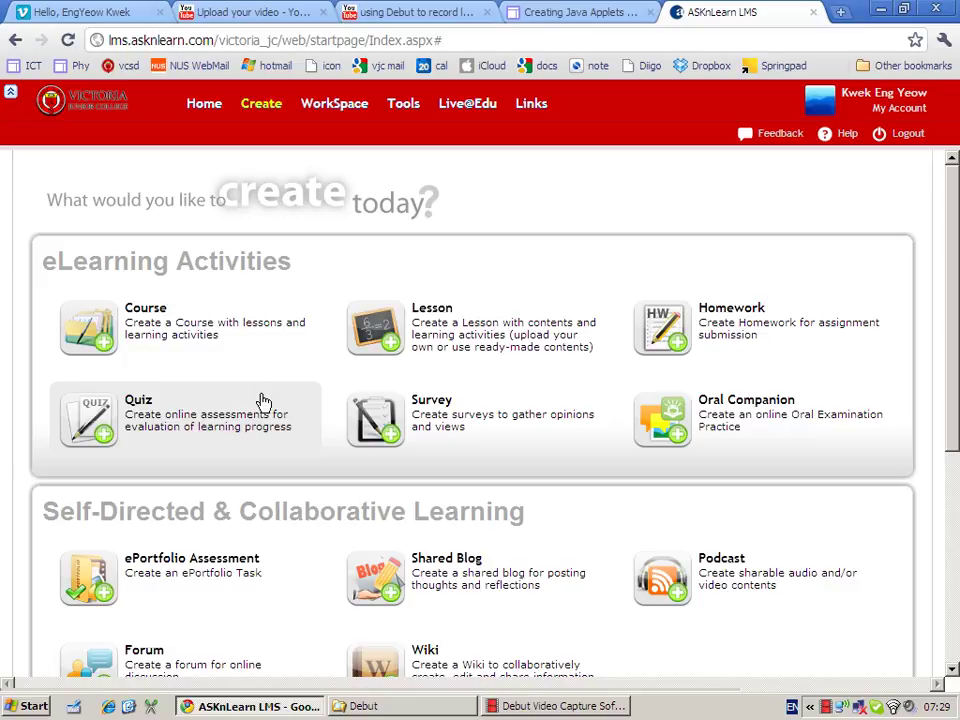
pyautogui.click(110, 340)
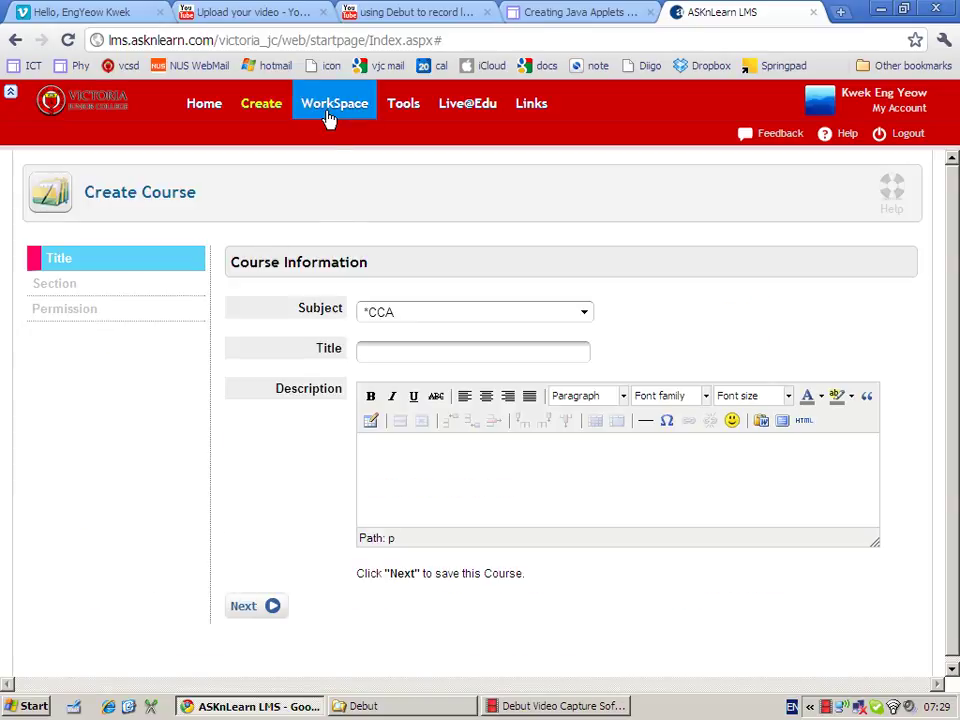
pyautogui.click(329, 108)
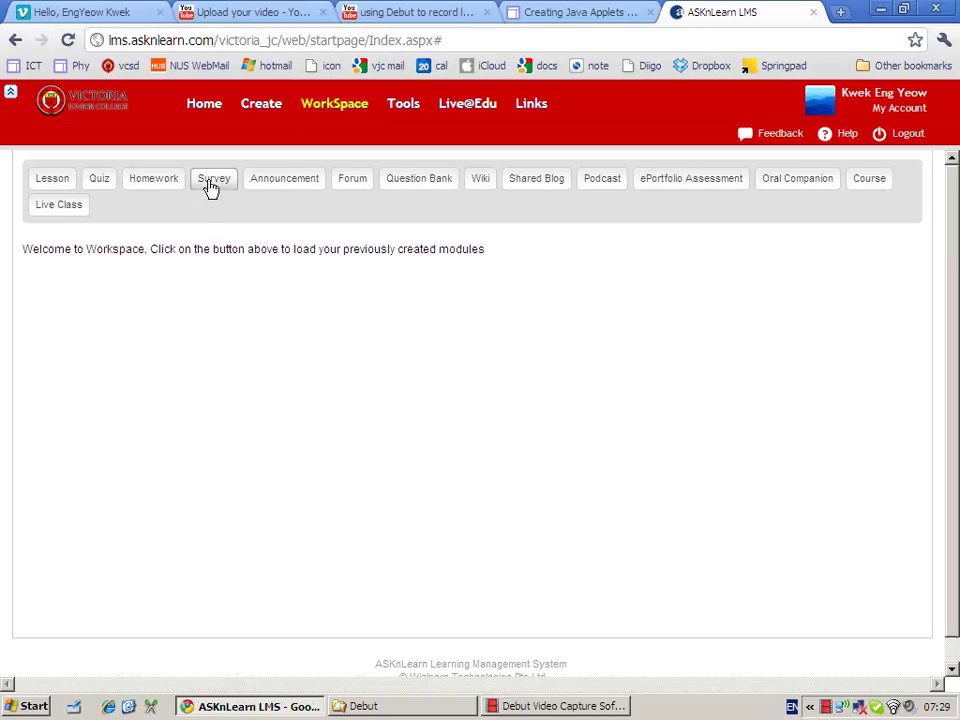
pyautogui.click(866, 180)
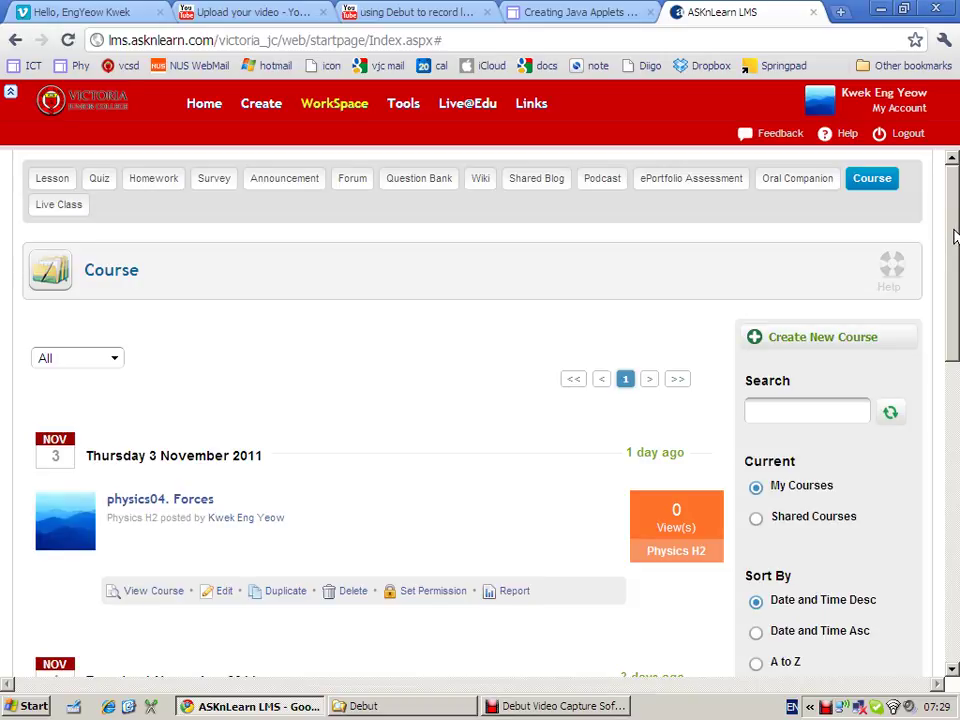
pyautogui.moveTo(955, 235)
pyautogui.mouseDown()
pyautogui.moveTo(957, 533)
pyautogui.moveTo(957, 230)
pyautogui.mouseUp()
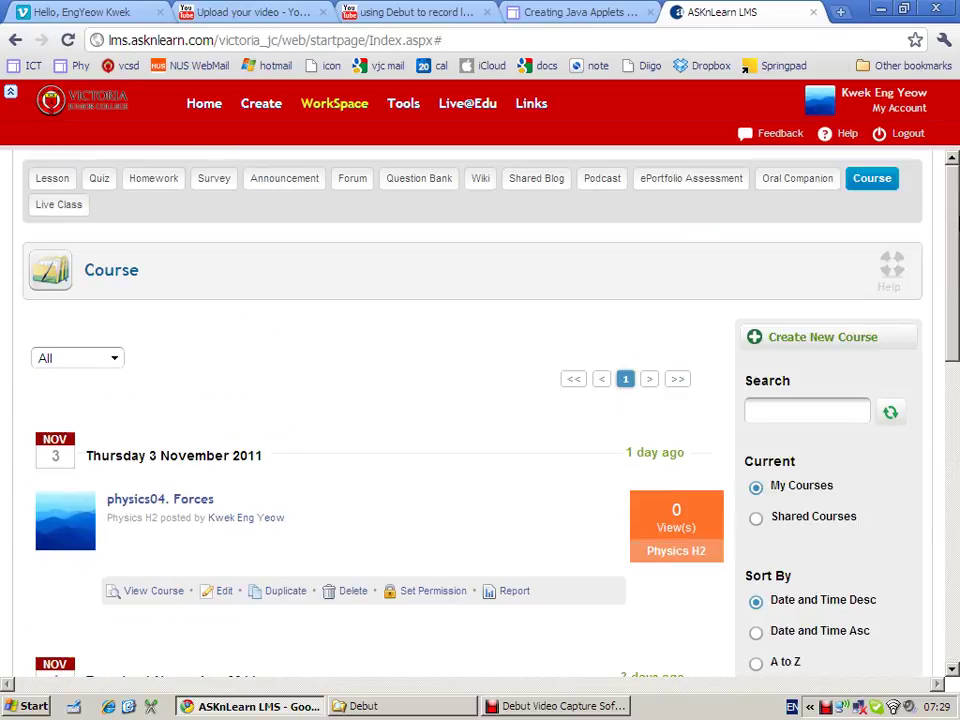
pyautogui.click(280, 118)
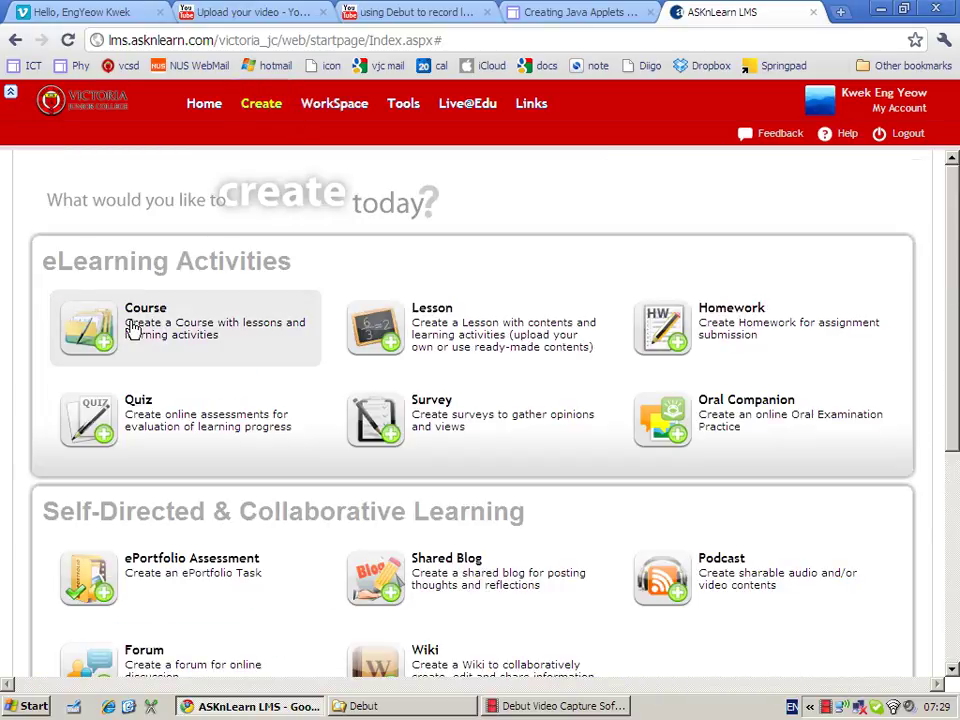
# Start a new course and choose Physics H2 as its subject
pyautogui.click(133, 330)
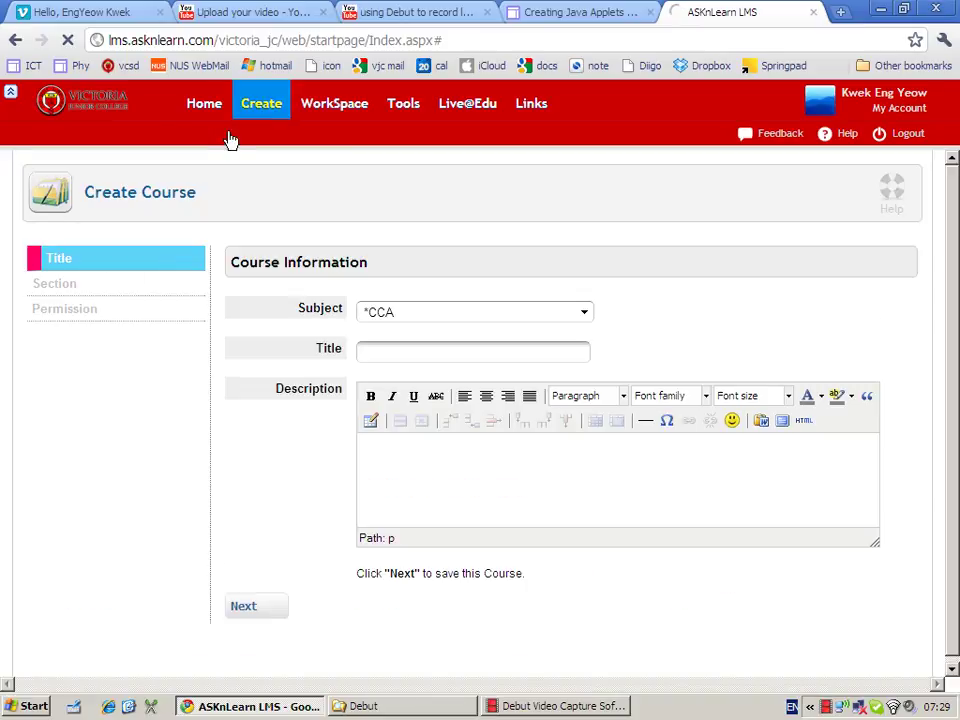
pyautogui.click(388, 316)
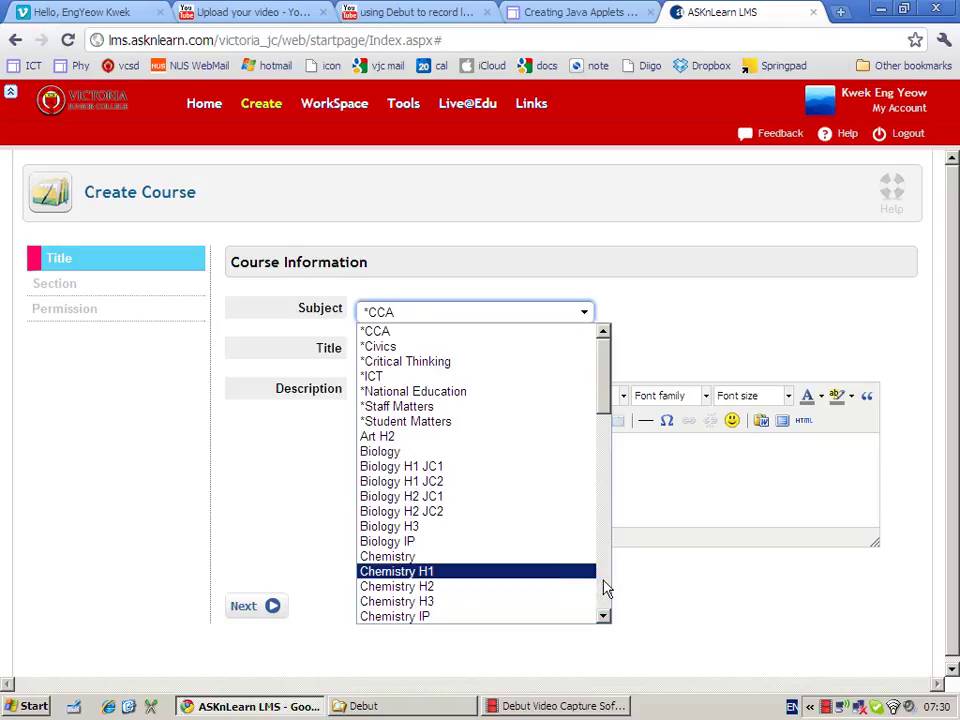
pyautogui.click(604, 588)
pyautogui.click(604, 588)
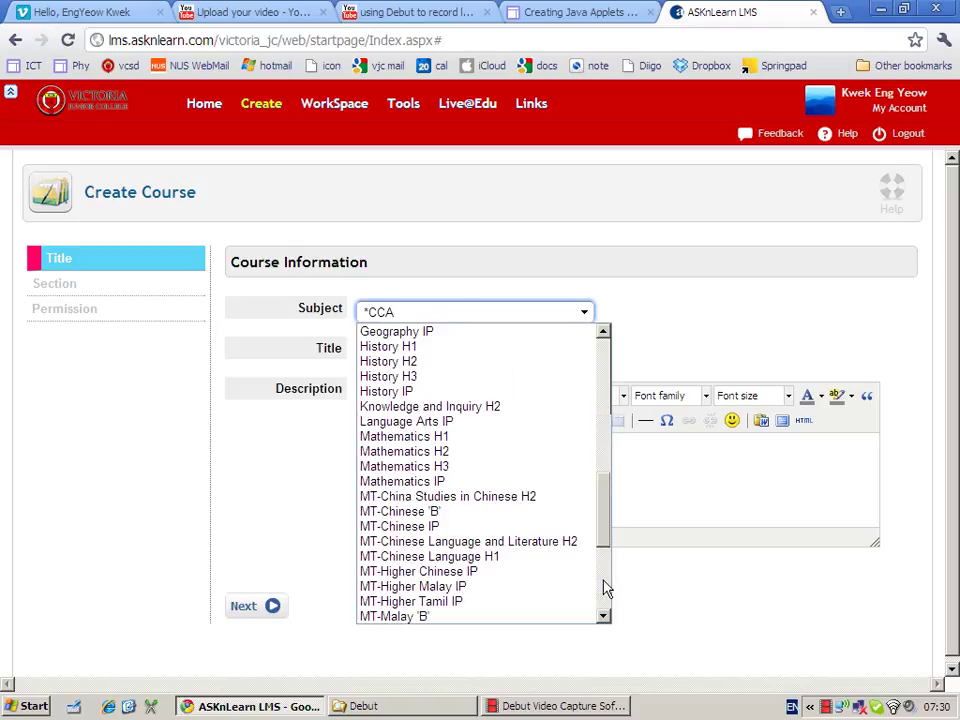
pyautogui.click(604, 588)
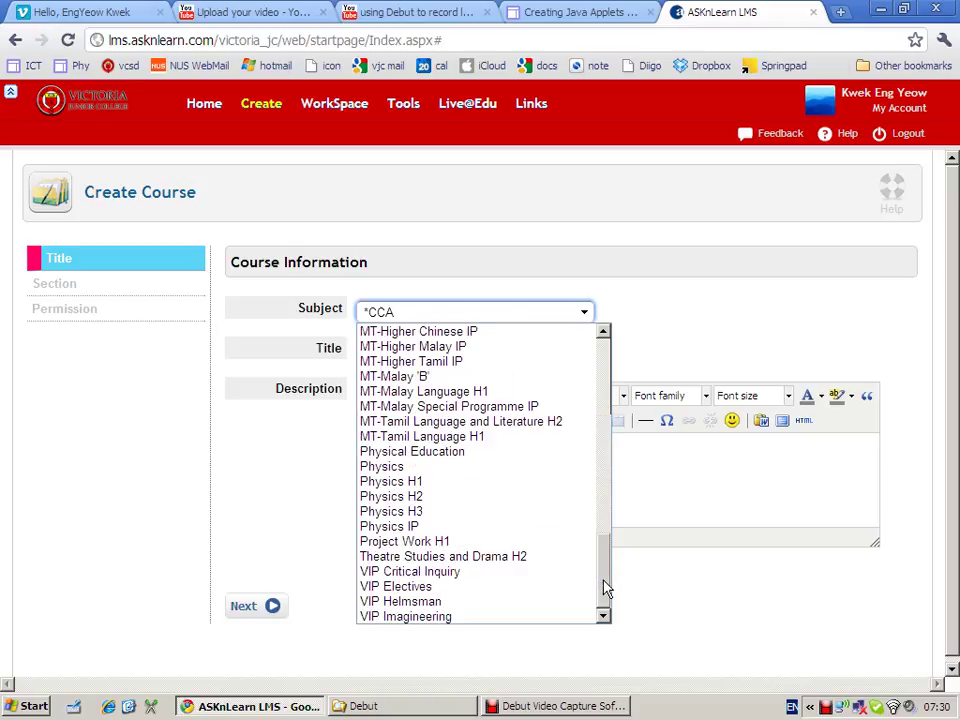
pyautogui.click(680, 330)
pyautogui.click(588, 316)
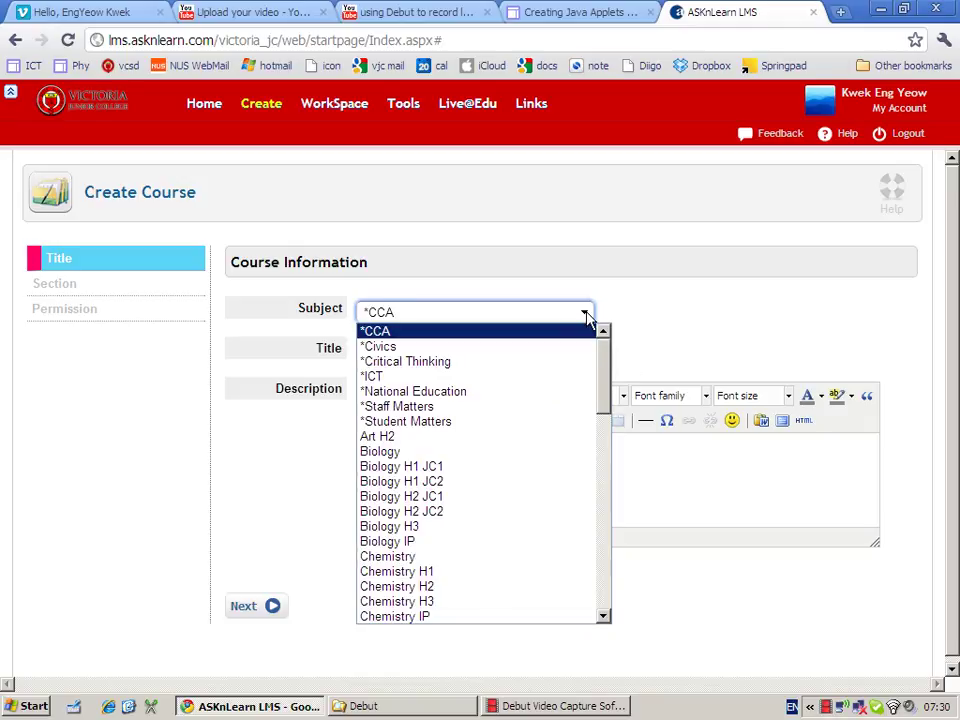
pyautogui.moveTo(607, 380); pyautogui.dragTo(602, 566)
pyautogui.click(510, 523)
# Enter the title 'physics11 Gravitational Field' and description 'Study materials for Gravity.'
pyautogui.click(413, 349)
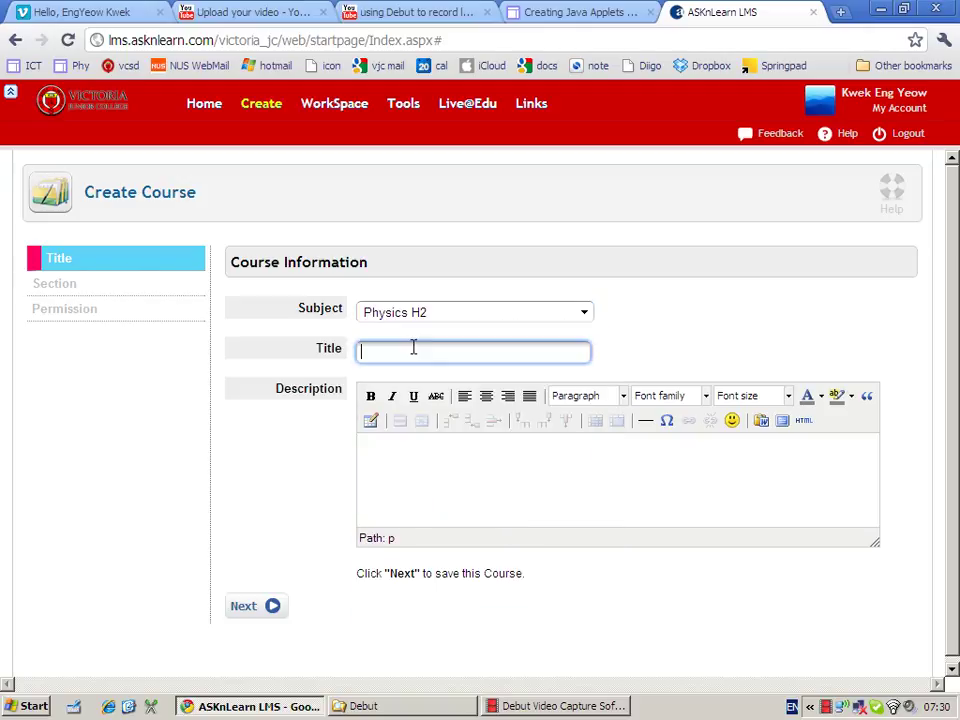
pyautogui.write('physics')
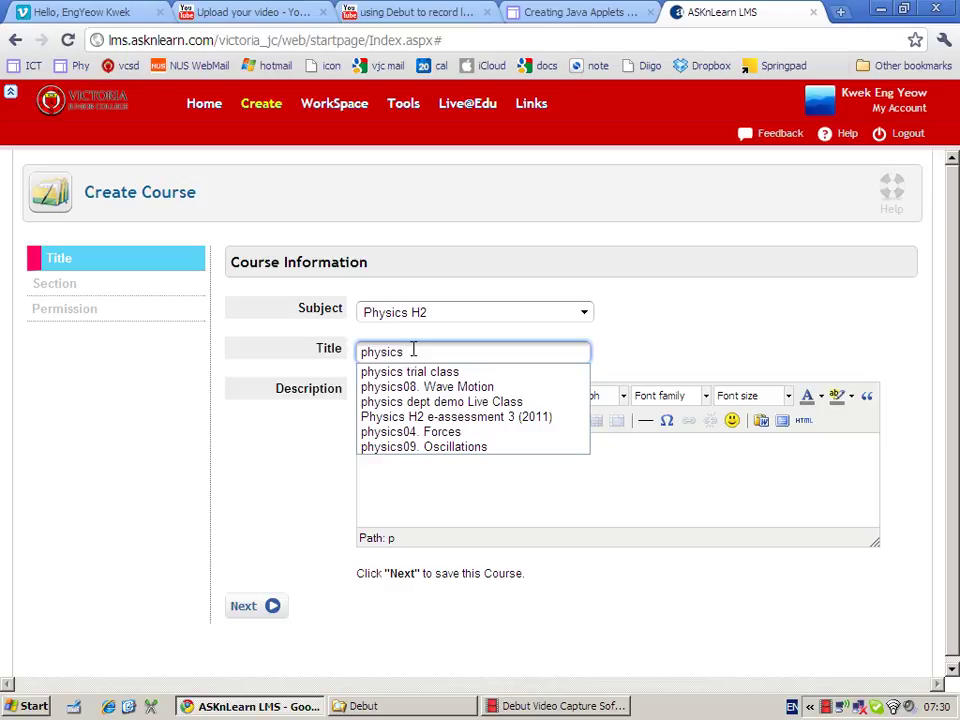
pyautogui.write('11')
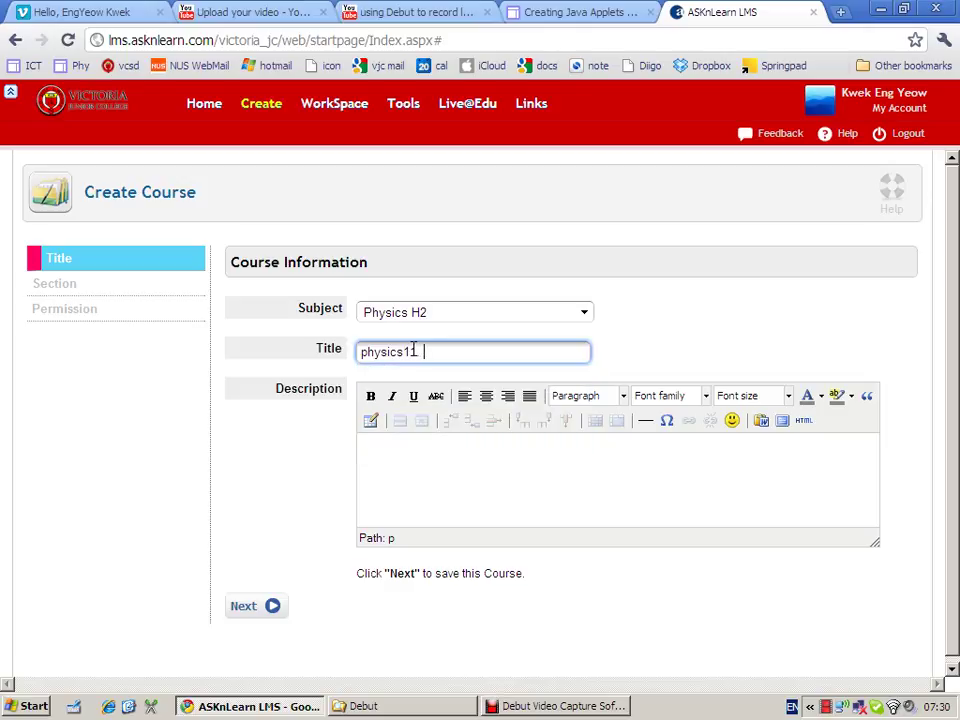
pyautogui.write(' Gravitational Field')
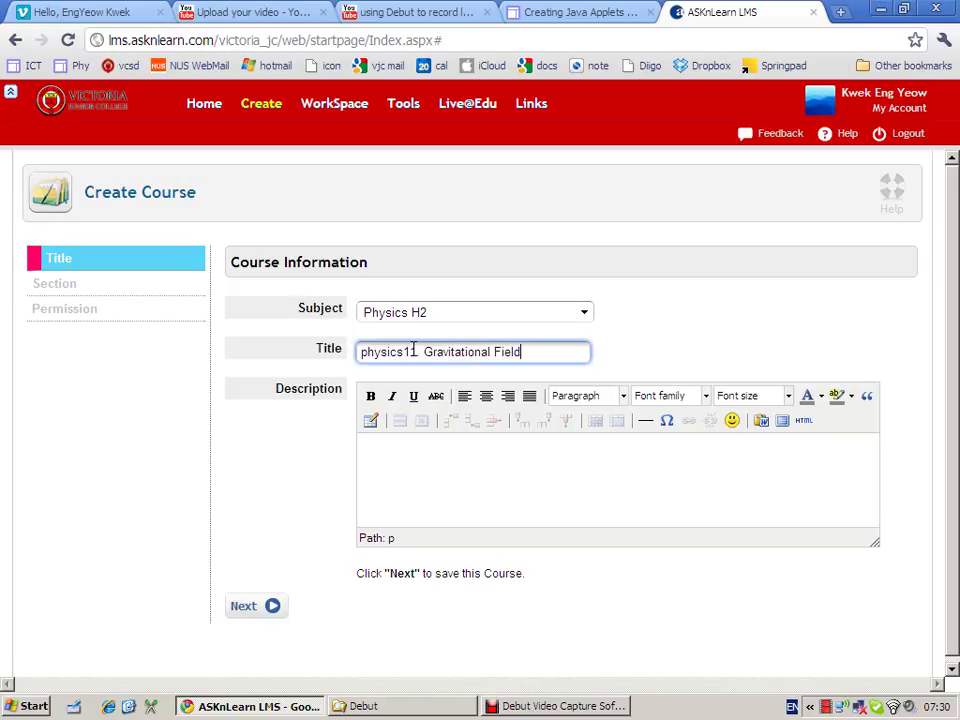
pyautogui.click(400, 442)
pyautogui.write('ss')
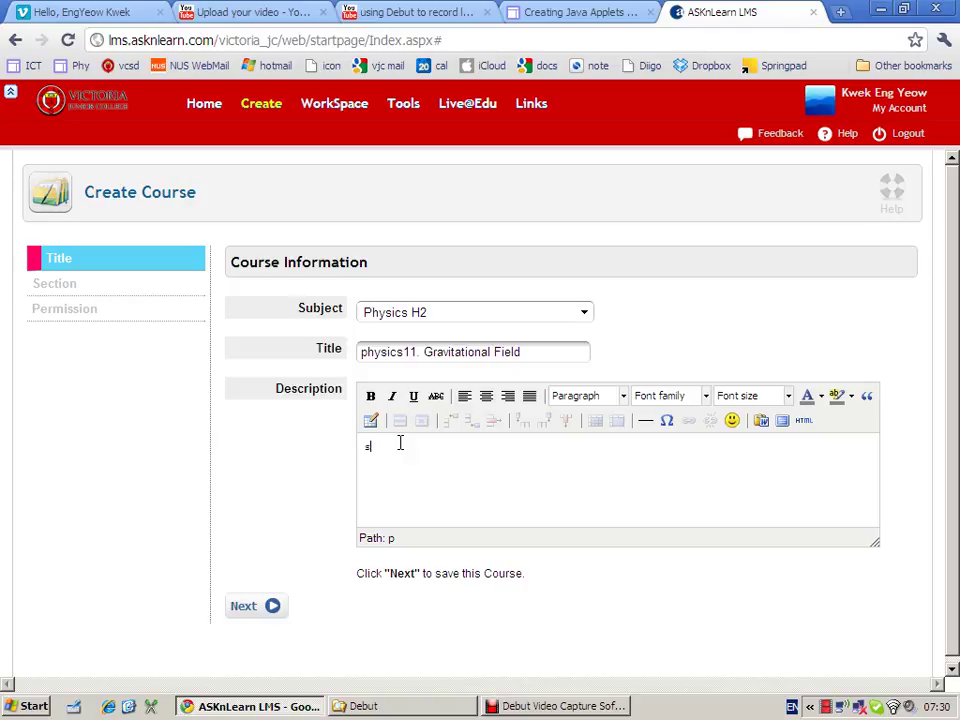
pyautogui.press('BackSpace')
pyautogui.press('BackSpace')
pyautogui.write('Study matr')
pyautogui.write('rials for Gravity.')
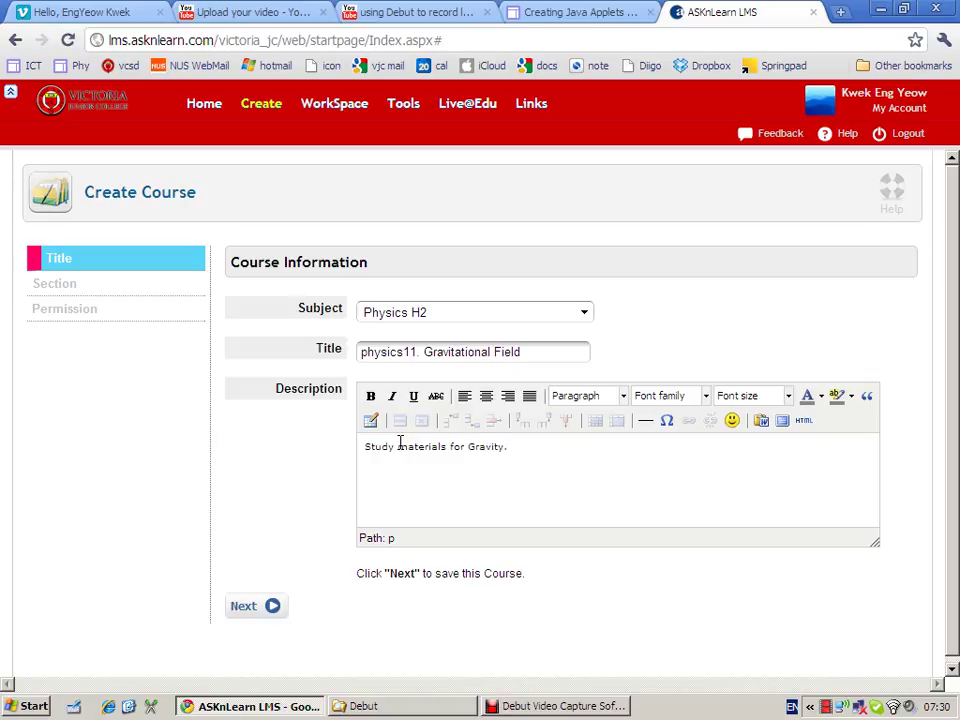
# Save the course, rename its first section to 'Lecture Materials', and add a resource to it
pyautogui.click(234, 604)
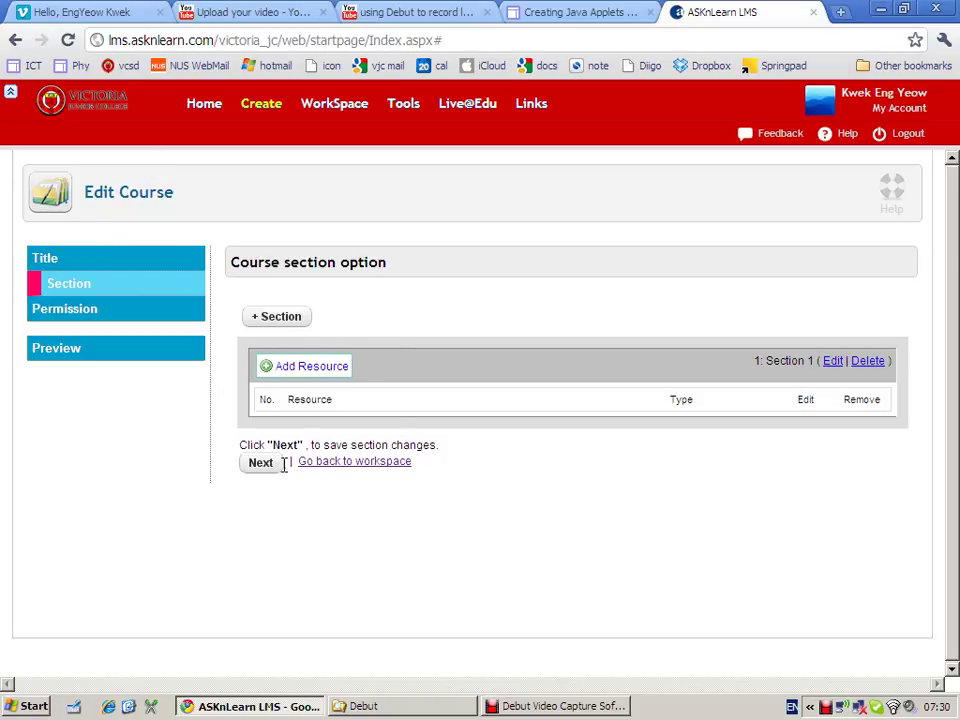
pyautogui.click(833, 361)
pyautogui.press('BackSpace')
pyautogui.press('BackSpace')
pyautogui.press('BackSpace')
pyautogui.press('BackSpace')
pyautogui.press('BackSpace')
pyautogui.press('BackSpace')
pyautogui.press('BackSpace')
pyautogui.press('BackSpace')
pyautogui.press('BackSpace')
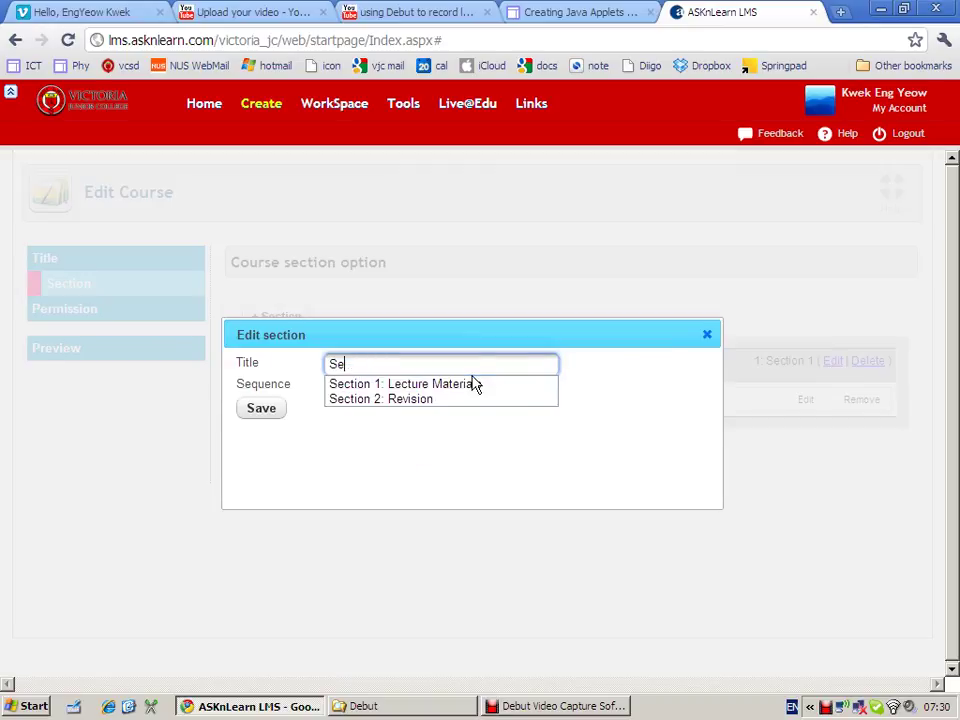
pyautogui.write('Lec')
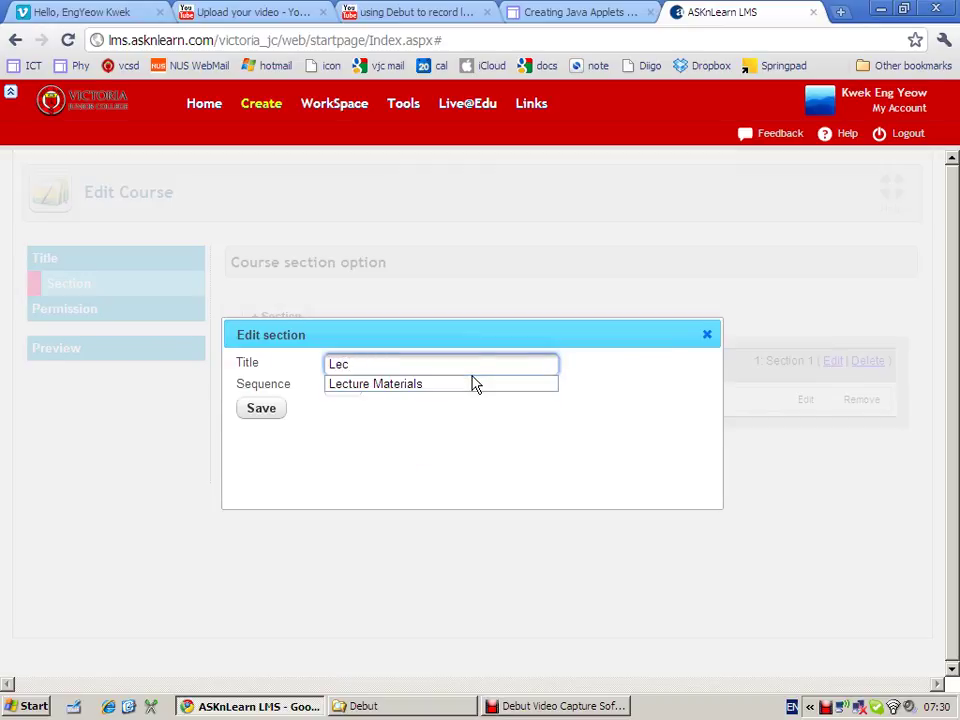
pyautogui.click(475, 385)
pyautogui.click(261, 408)
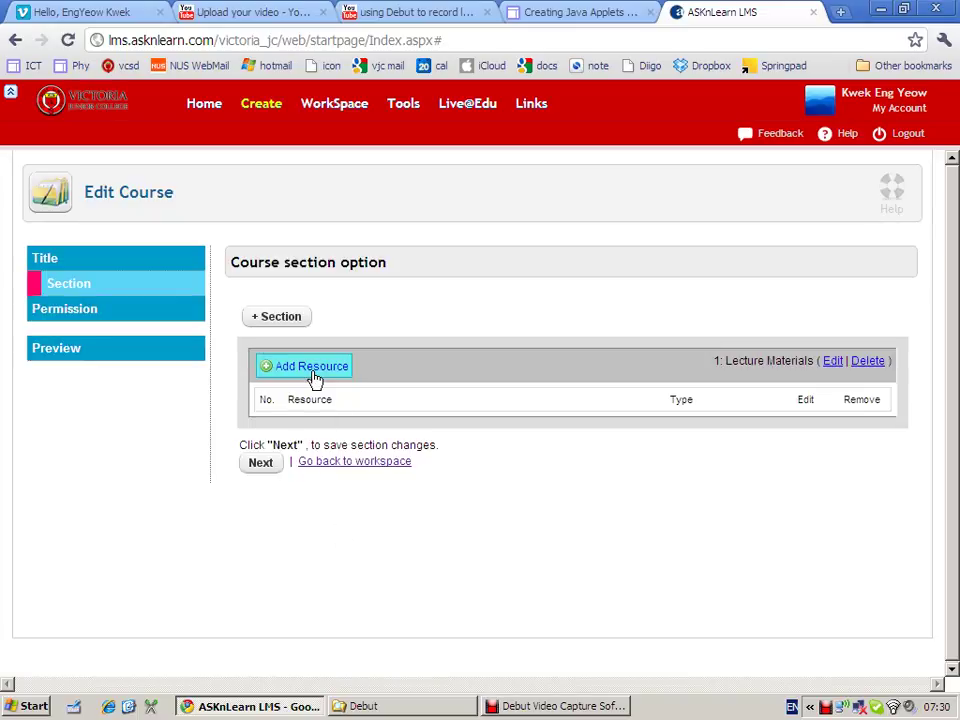
pyautogui.click(314, 374)
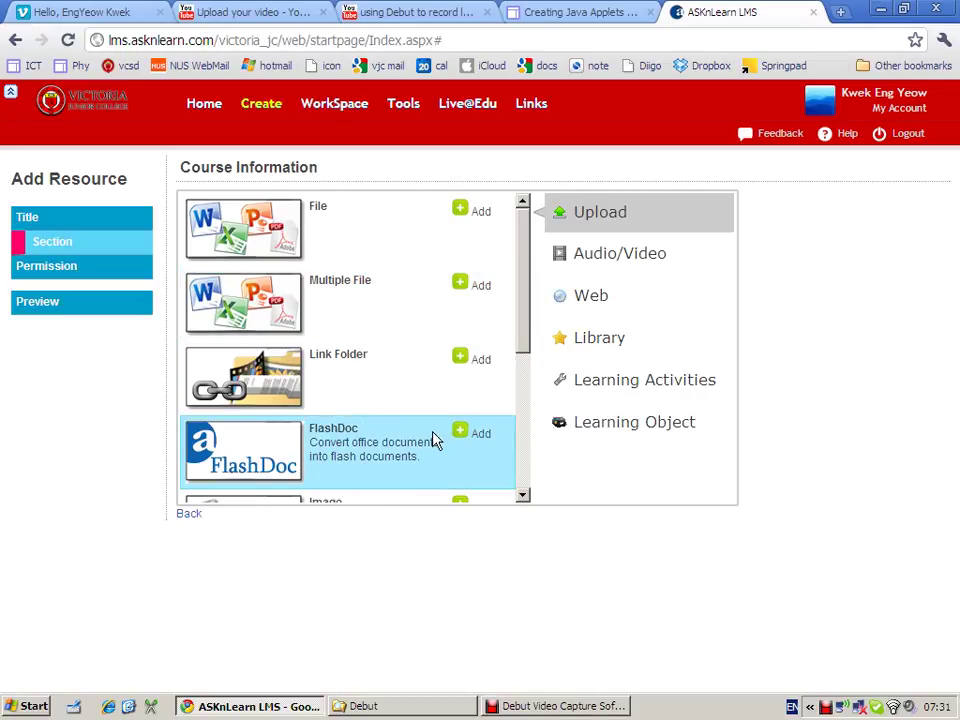
# Choose FlashDoc as the resource type, opening its upload form in Physics Student Materials
pyautogui.click(459, 437)
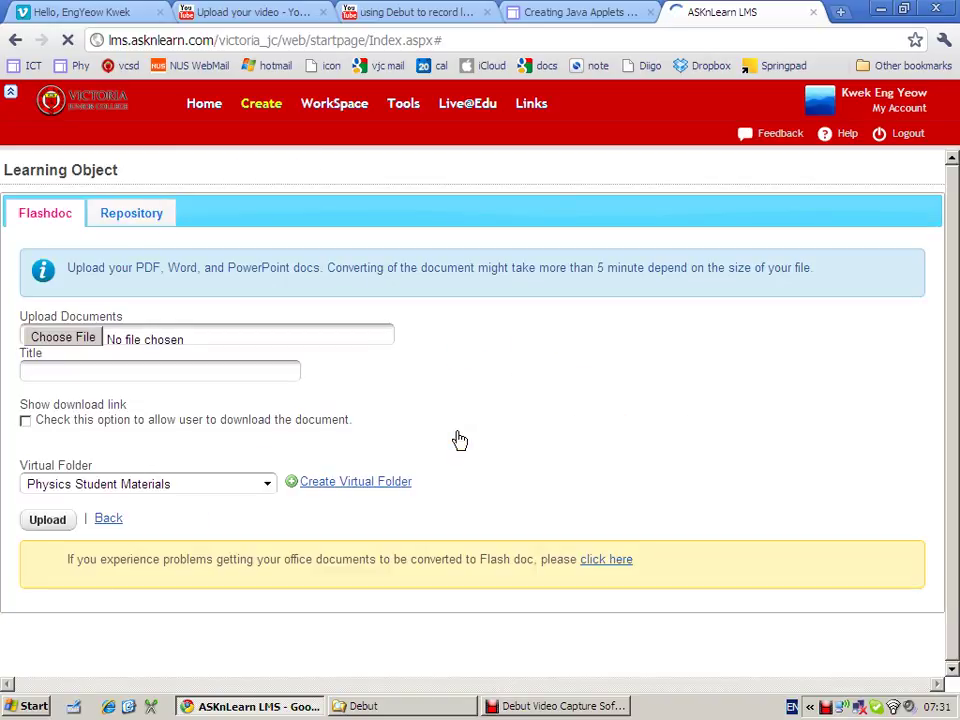
# Upload 'Gravitation tutorial 2010.pdf' from D:\vjc 12 june 09\Physics\Lecture Materials\Gravitation\2010 cohort
pyautogui.click(90, 338)
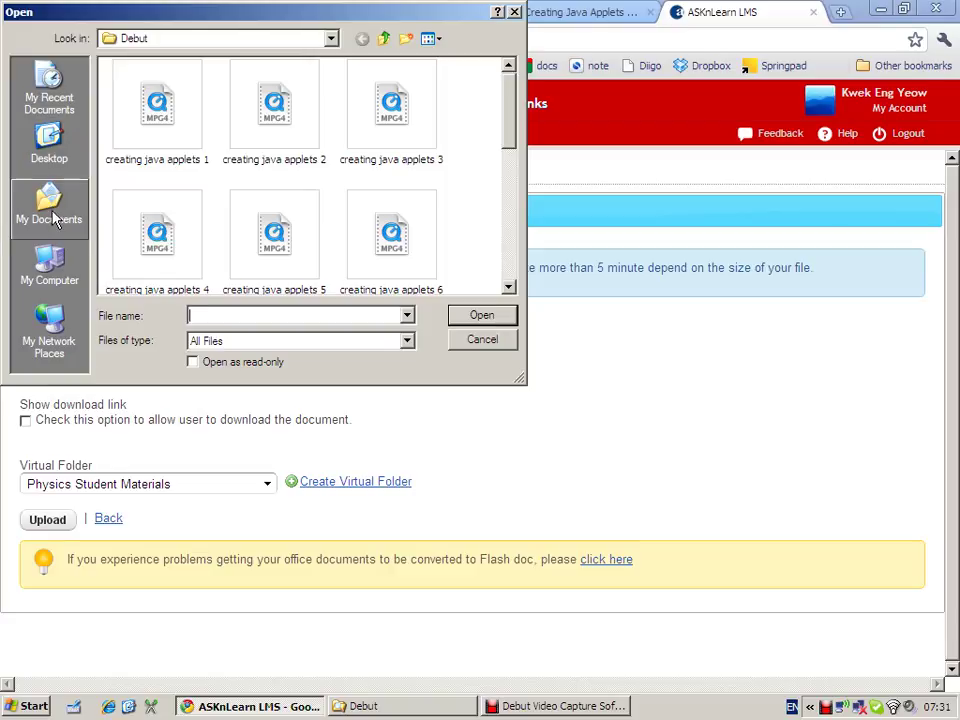
pyautogui.click(50, 268)
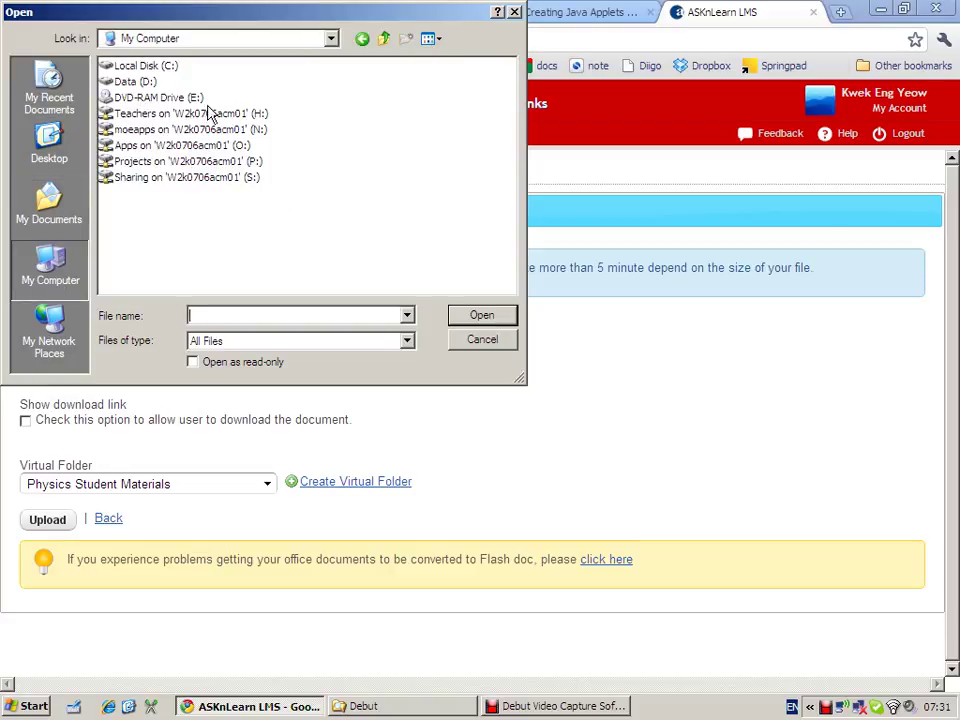
pyautogui.doubleClick(138, 84)
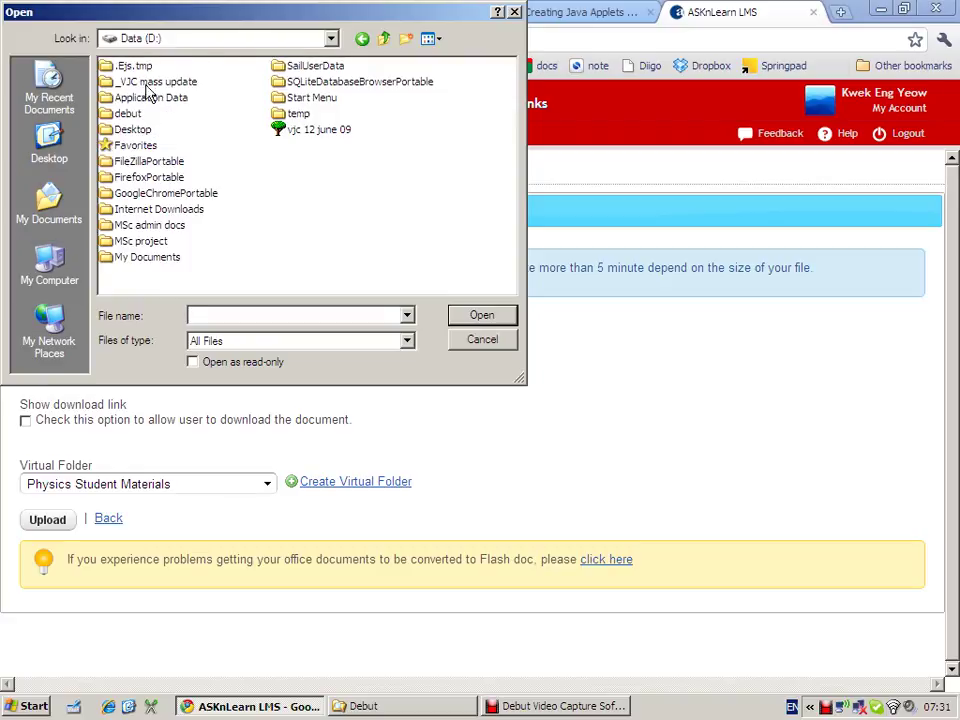
pyautogui.doubleClick(302, 131)
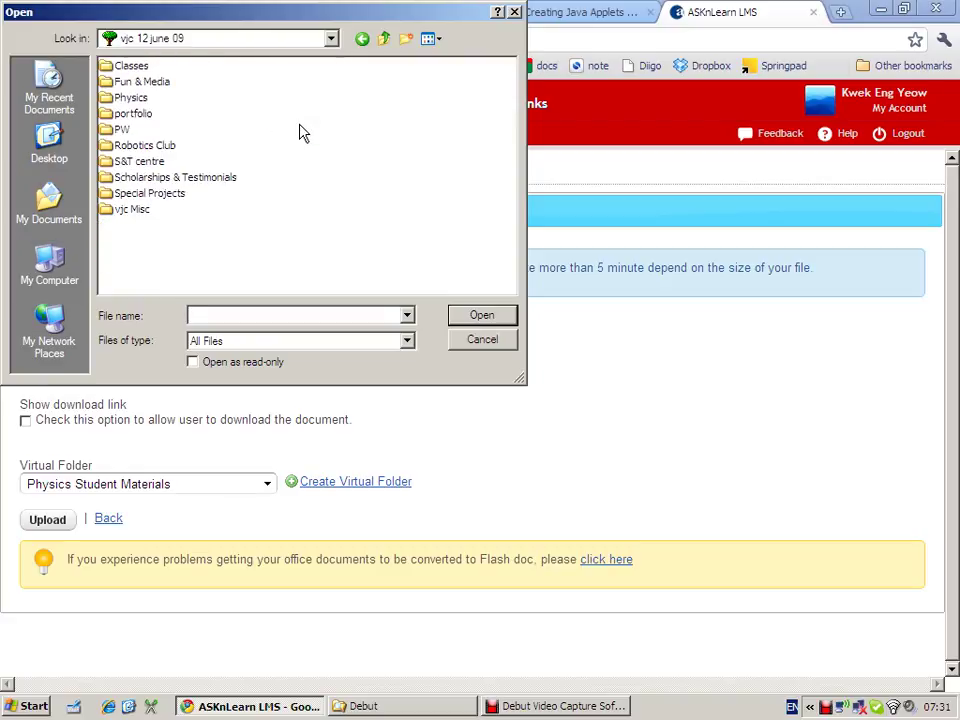
pyautogui.doubleClick(130, 97)
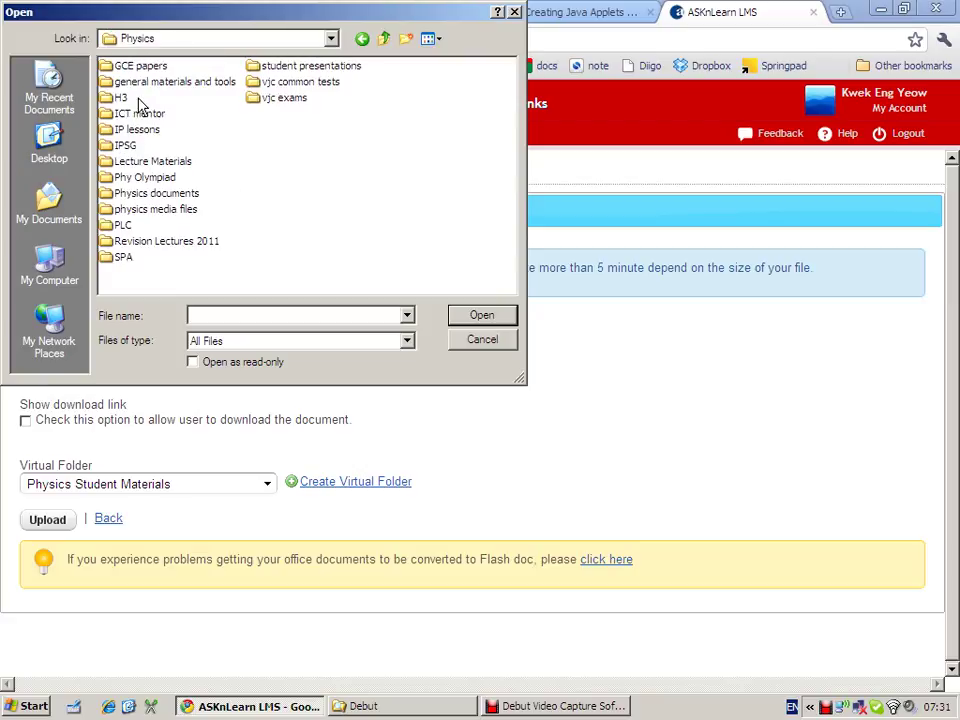
pyautogui.doubleClick(147, 163)
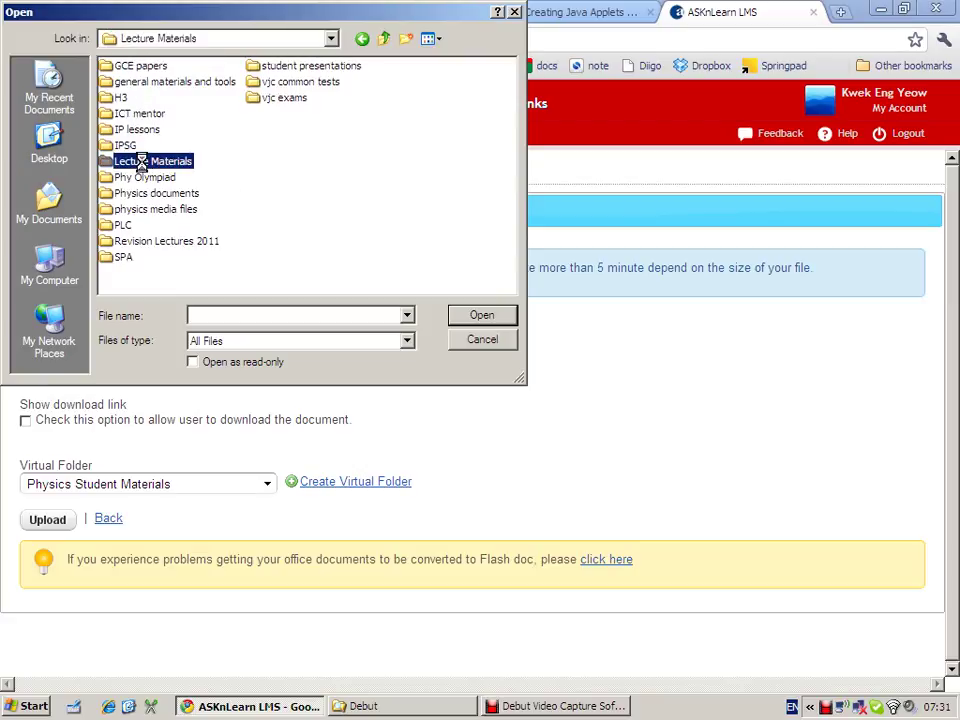
pyautogui.click(287, 146)
pyautogui.doubleClick(287, 146)
pyautogui.doubleClick(152, 163)
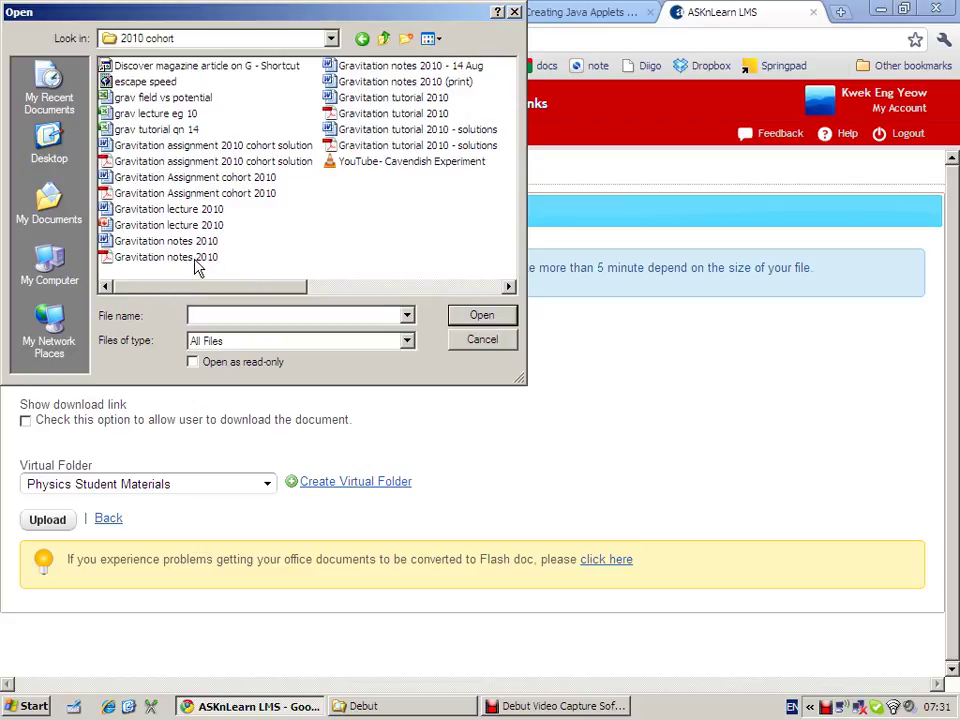
pyautogui.doubleClick(405, 114)
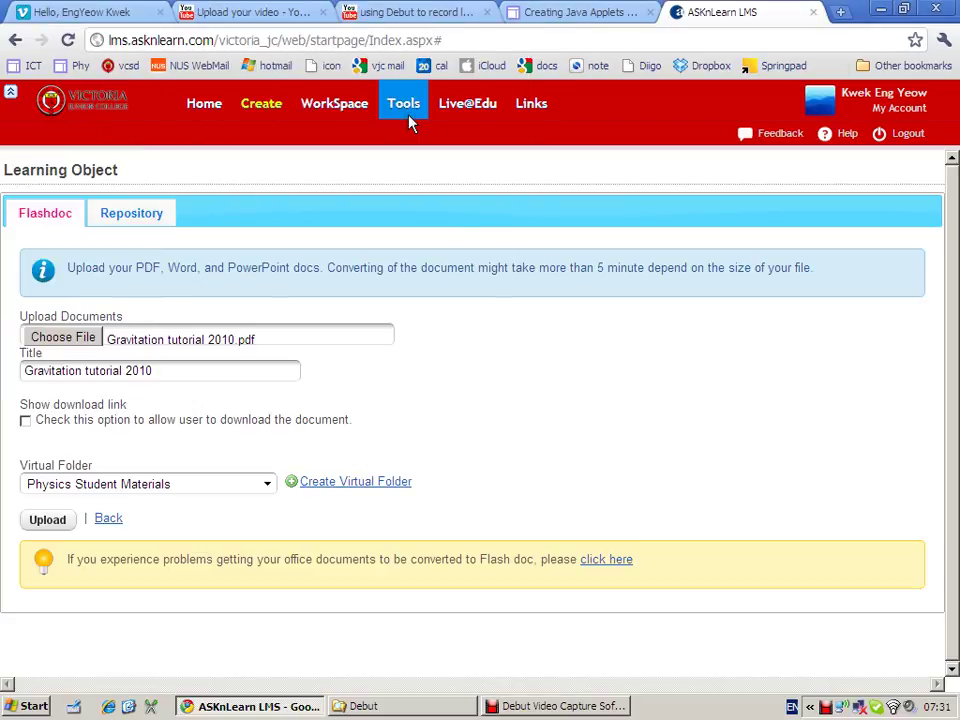
pyautogui.click(55, 520)
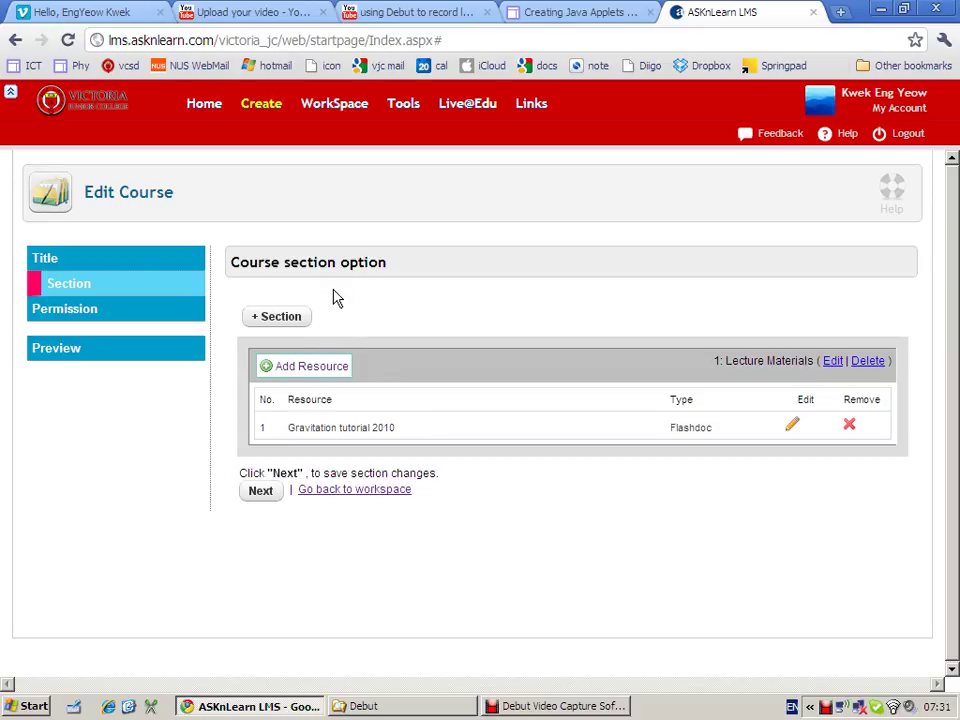
# Add a second section titled 'Enrichment' and dismiss the mail notification
pyautogui.click(282, 318)
pyautogui.write('Enrichment')
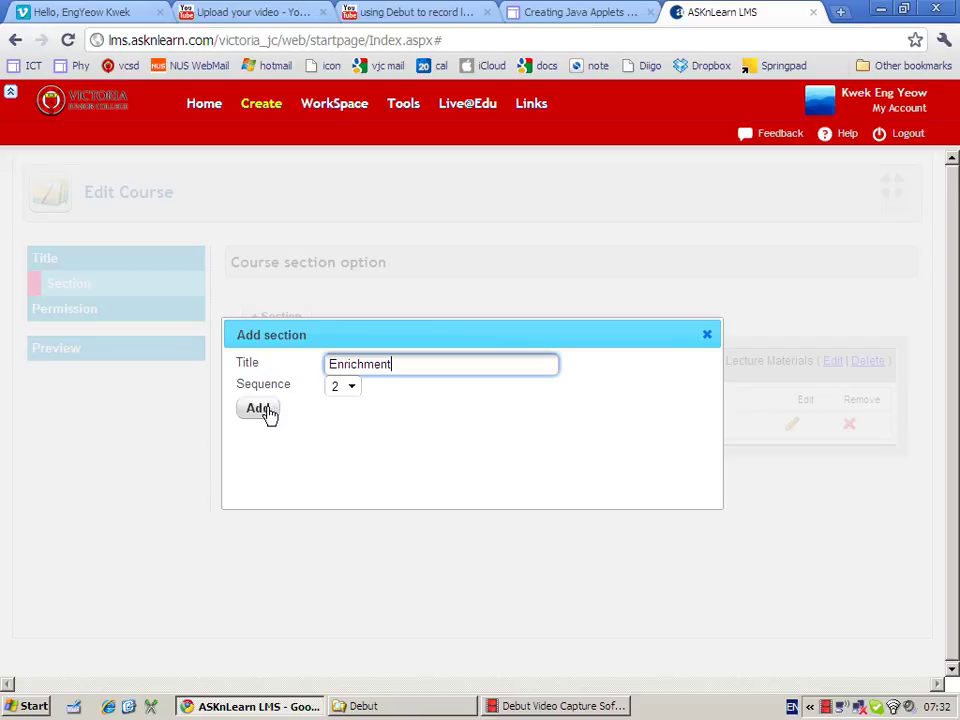
pyautogui.click(266, 410)
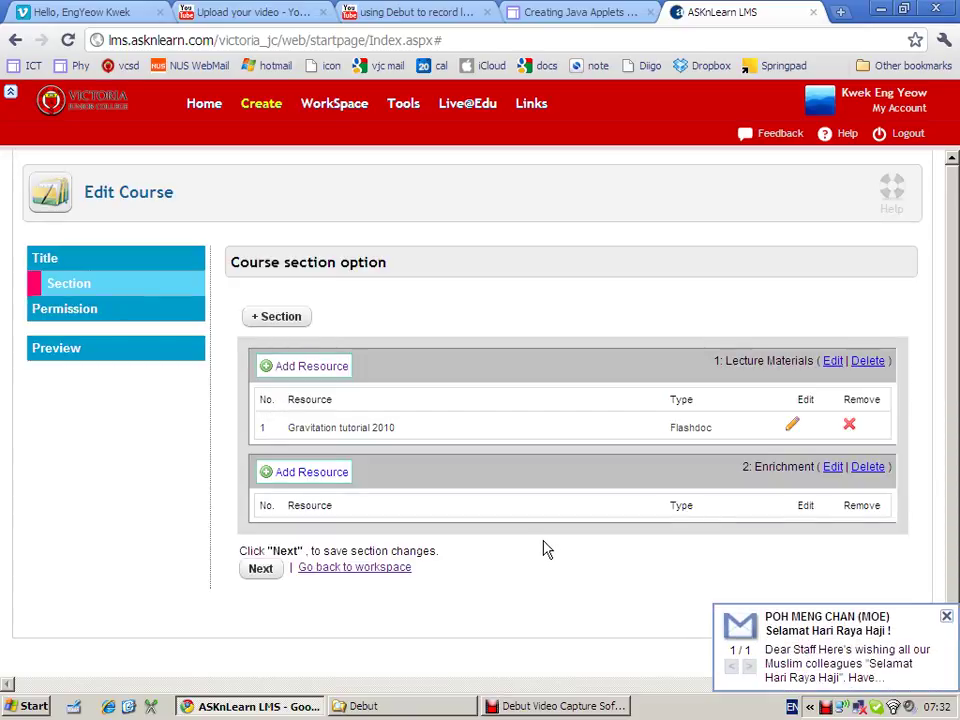
pyautogui.click(946, 619)
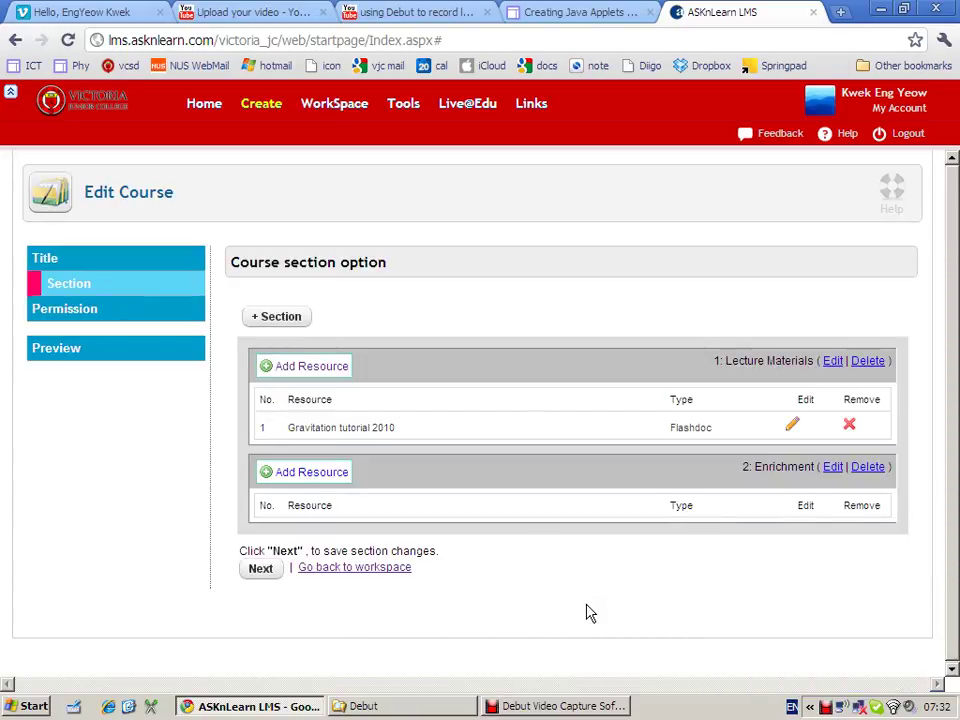
# Add a YouTube resource from the Audio/Video category to the Enrichment section
pyautogui.click(316, 480)
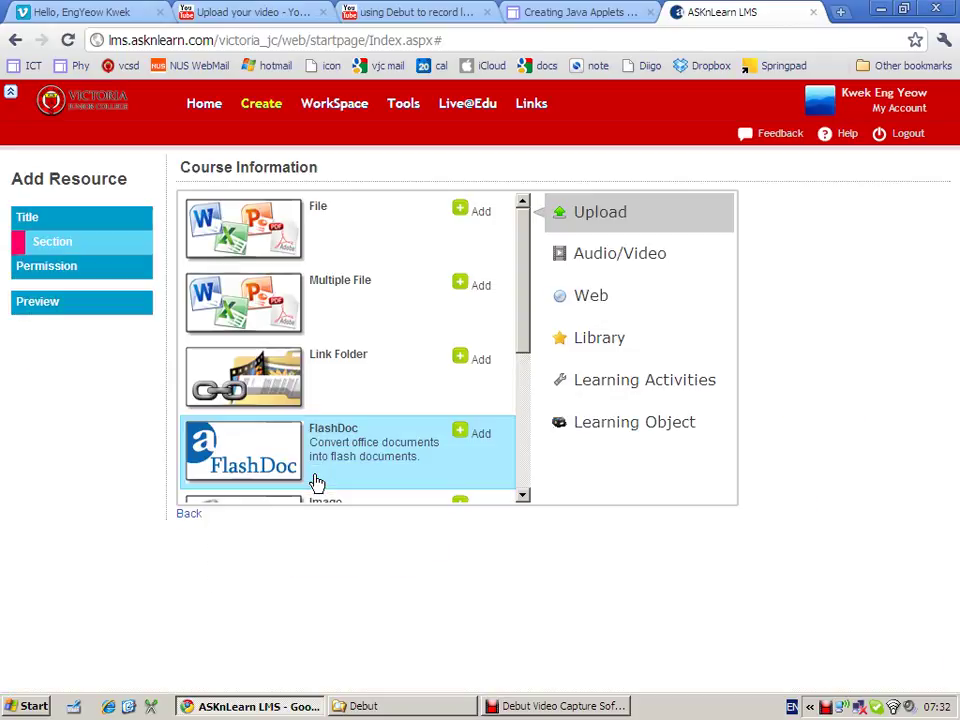
pyautogui.click(576, 302)
pyautogui.click(575, 260)
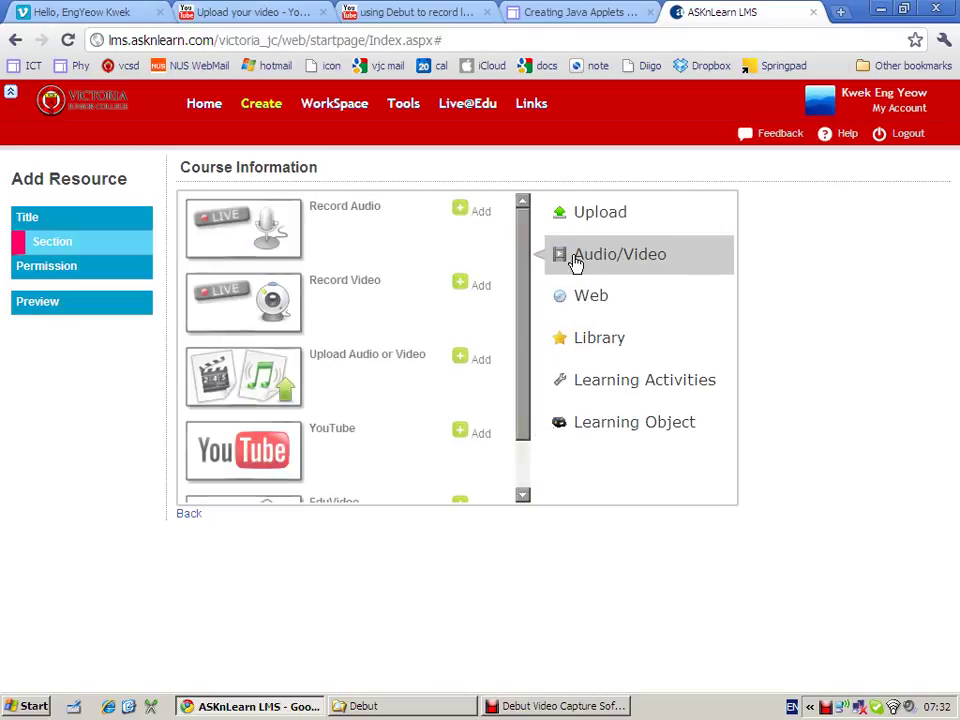
pyautogui.click(461, 438)
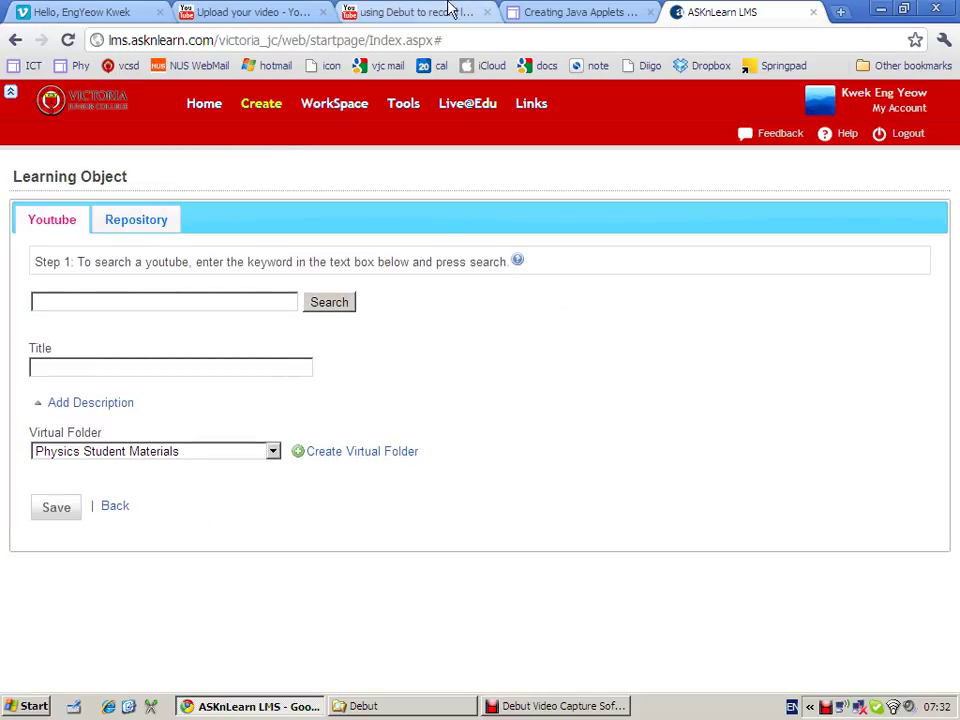
# Move the LMS browser tab ahead of the Java applets tab
pyautogui.click(290, 12)
pyautogui.click(400, 10)
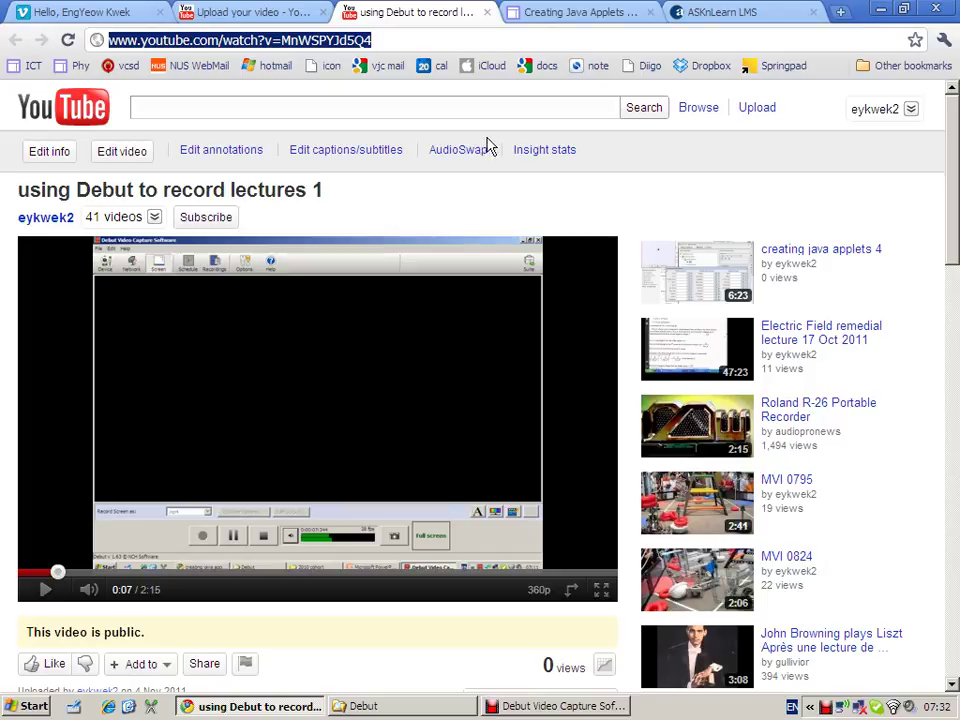
pyautogui.click(433, 215)
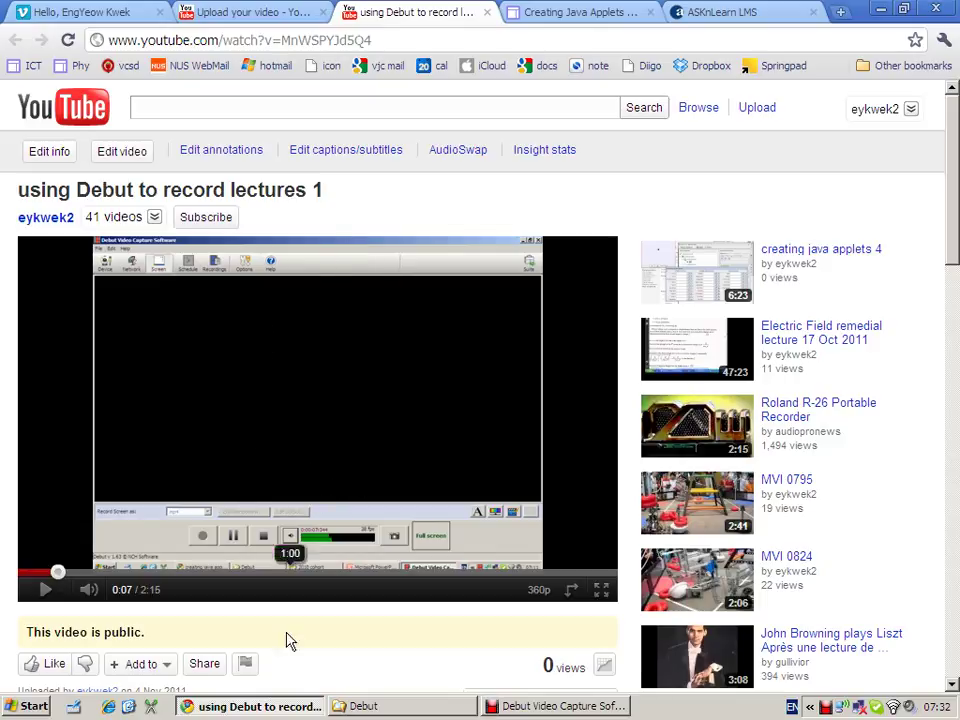
pyautogui.moveTo(672, 12); pyautogui.dragTo(585, 10)
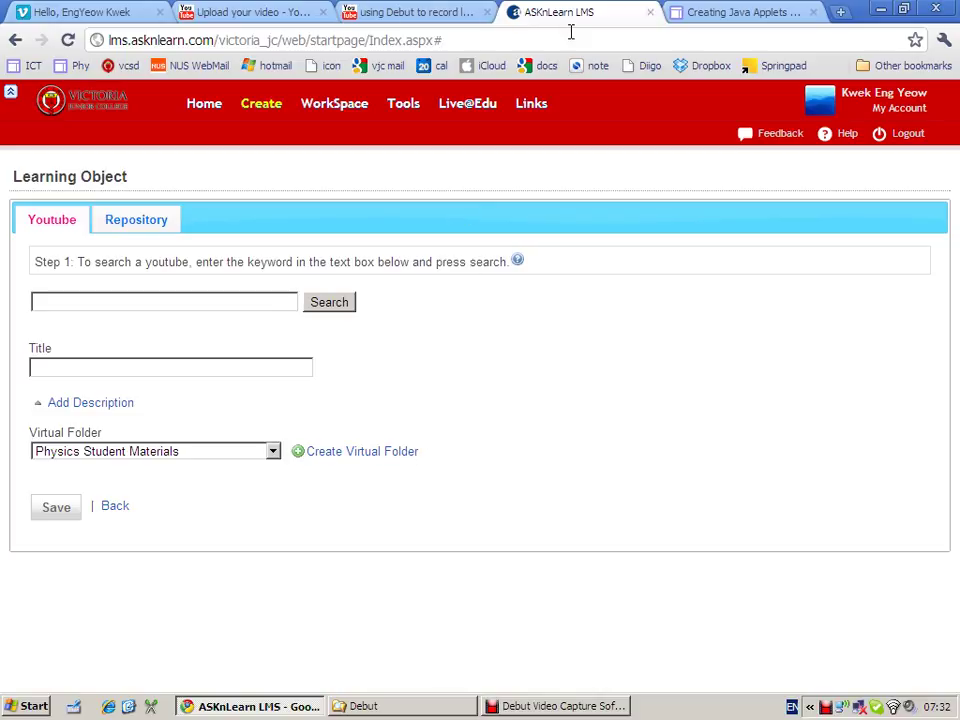
pyautogui.click(448, 12)
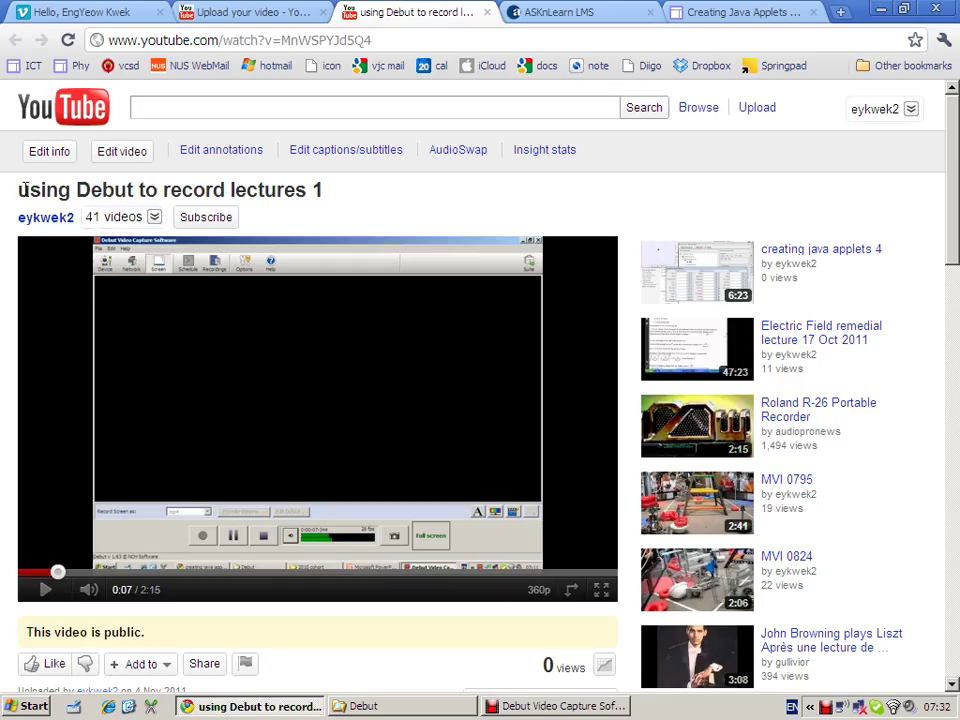
pyautogui.click(557, 11)
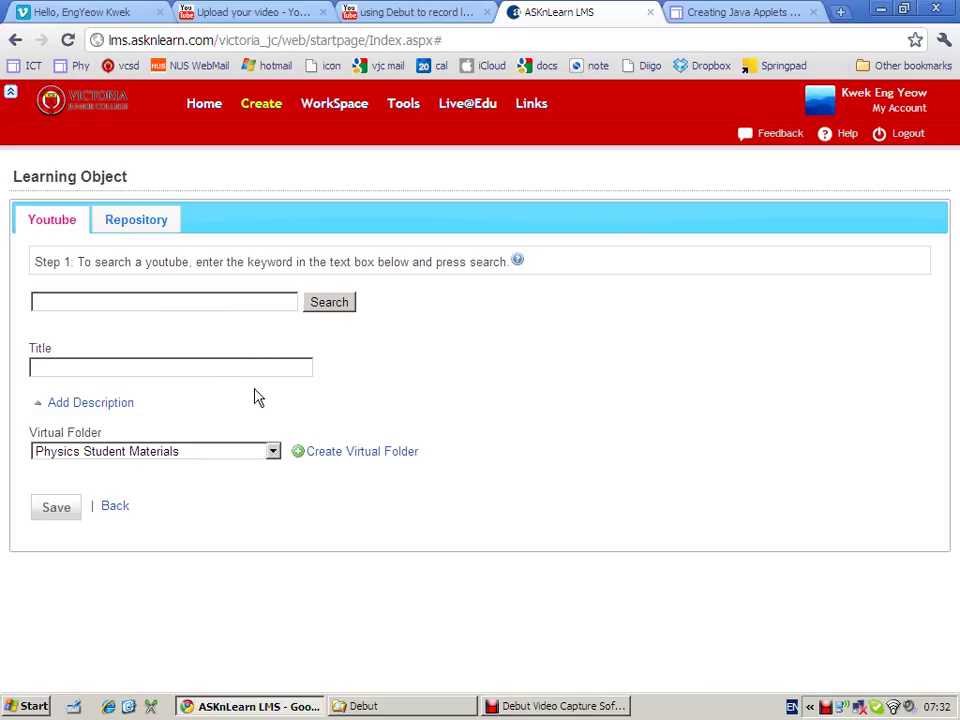
# Copy the video title 'using Debut to record lectures 1' and return to the LMS form
pyautogui.click(423, 12)
pyautogui.moveTo(18, 190); pyautogui.dragTo(328, 194)
pyautogui.hotkey('ctrl', 'c')
pyautogui.click(615, 11)
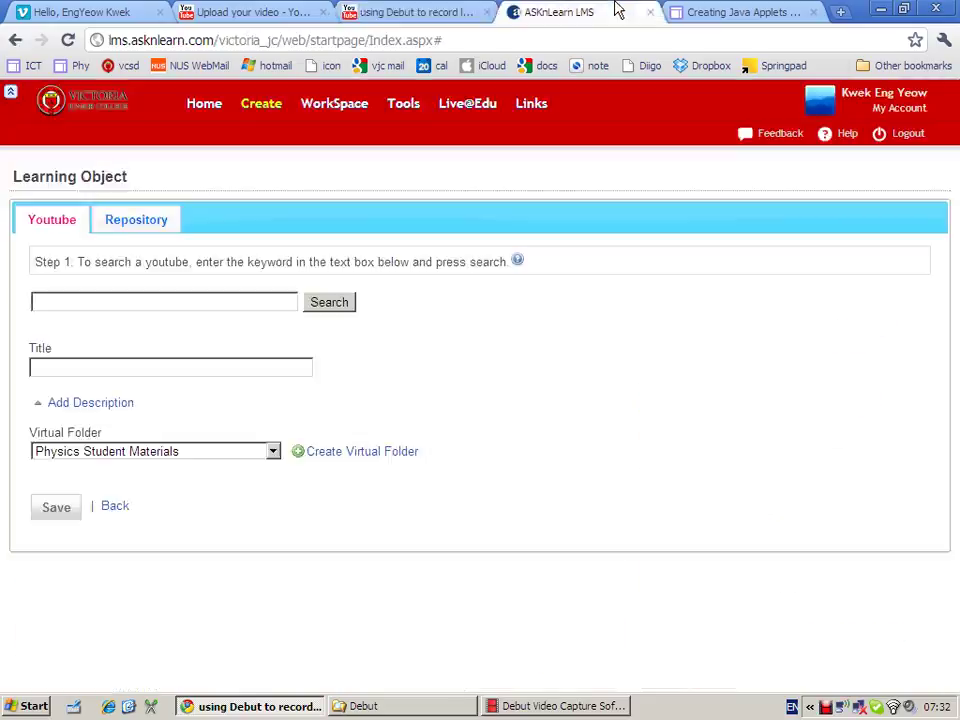
# Search YouTube from the LMS form for the pasted title 'using Debut to record lectures 1'
pyautogui.click(112, 302)
pyautogui.hotkey('ctrl', 'v')
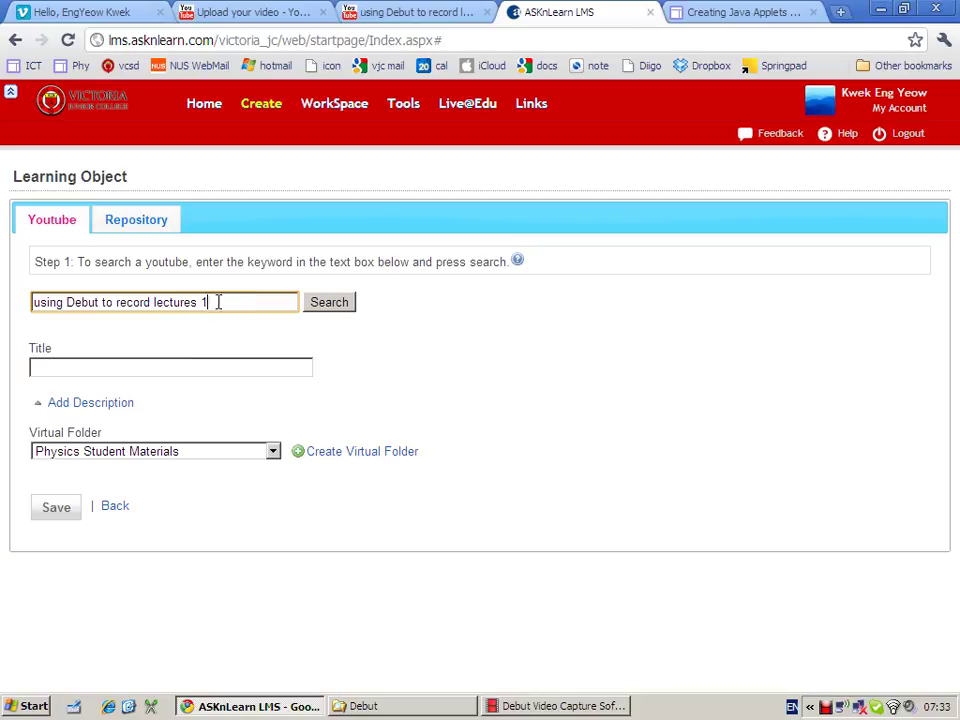
pyautogui.click(323, 305)
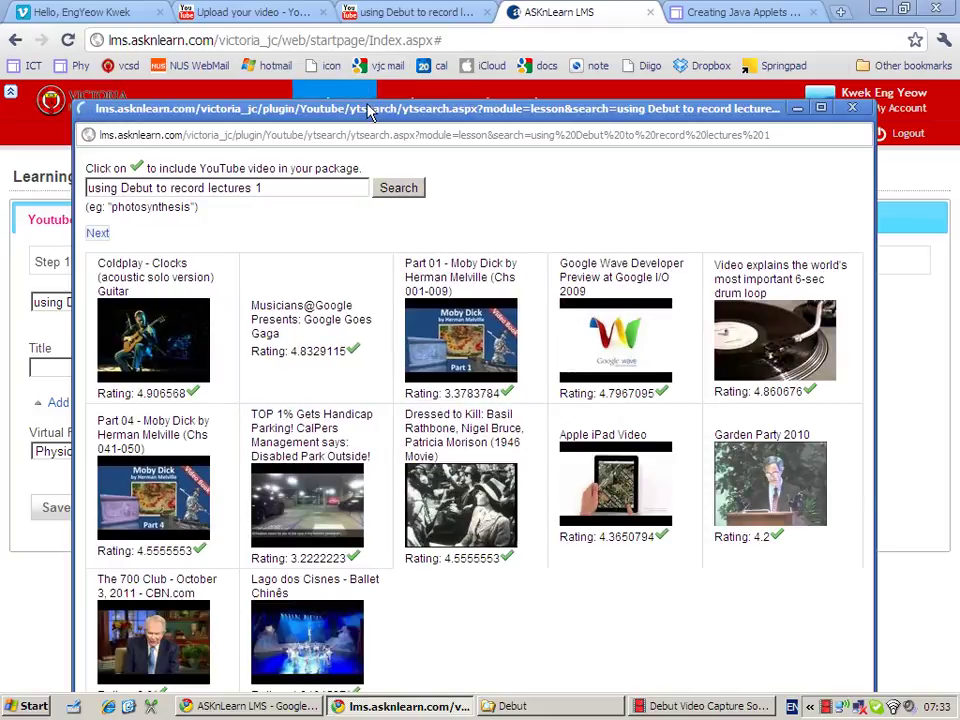
pyautogui.moveTo(368, 112); pyautogui.dragTo(330, 41)
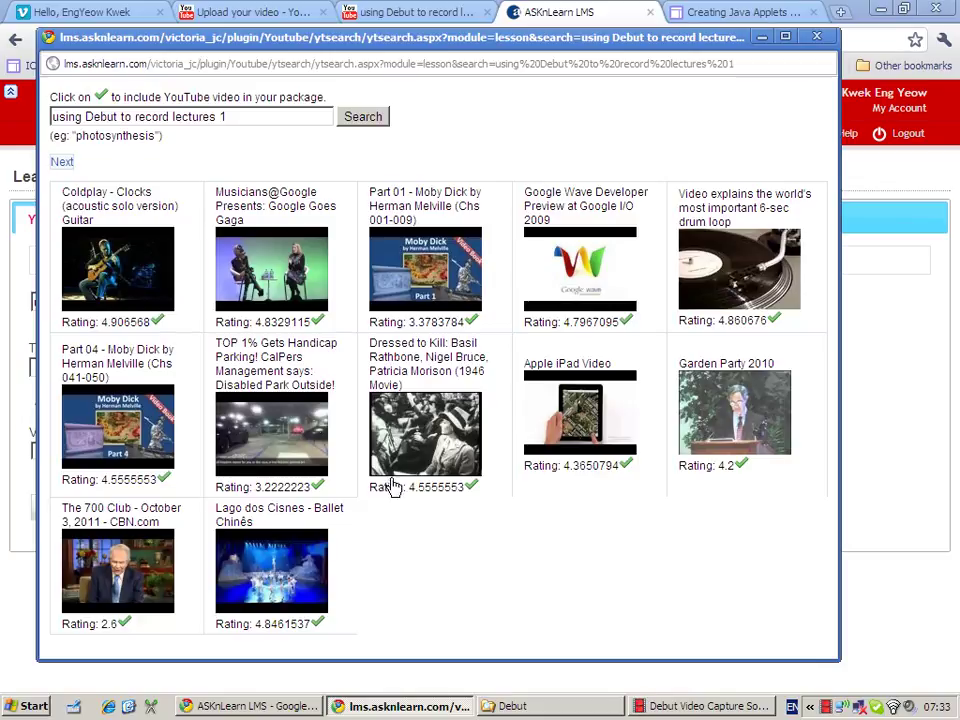
# Page through the unrelated results, close the results window, and return to the video tab
pyautogui.click(63, 163)
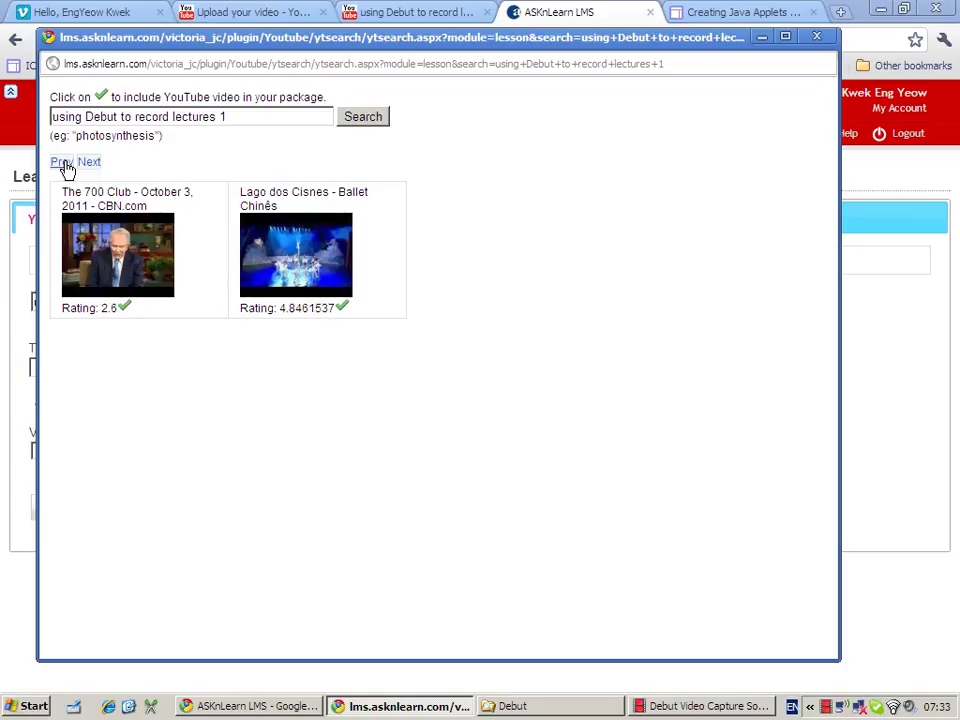
pyautogui.click(62, 163)
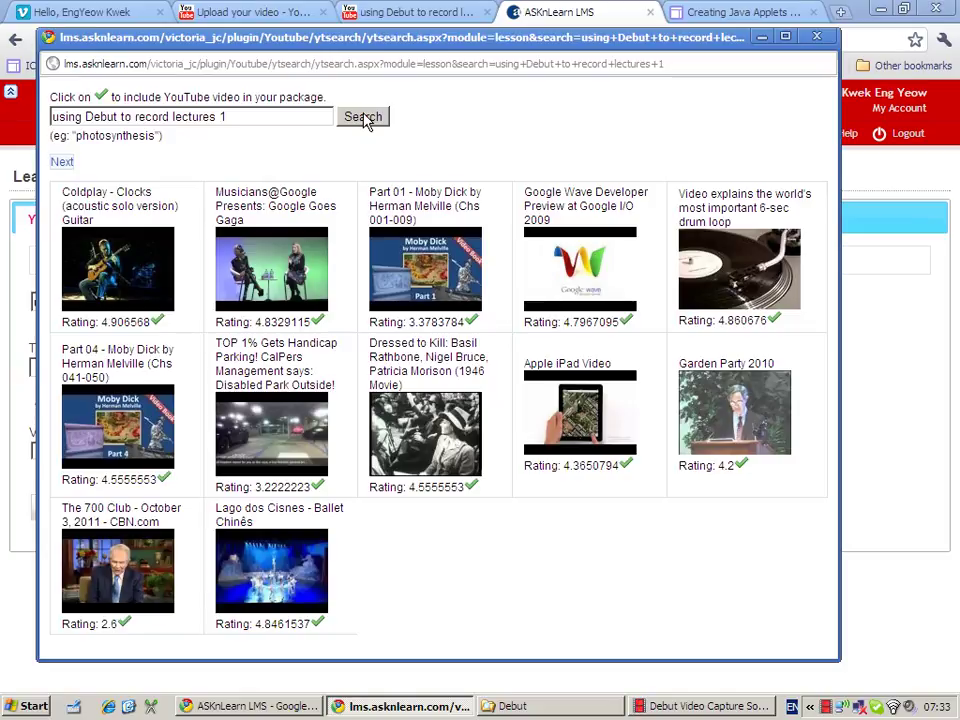
pyautogui.click(816, 36)
pyautogui.click(392, 12)
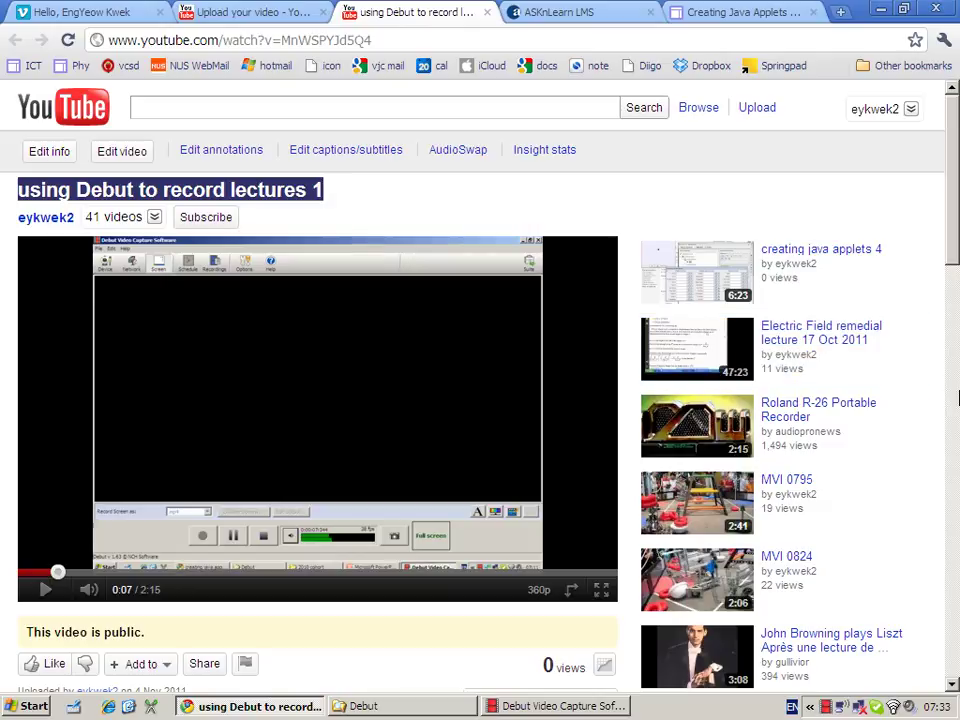
# Go to the YouTube account's list of uploaded videos
pyautogui.click(955, 393)
pyautogui.moveTo(955, 393); pyautogui.dragTo(953, 214)
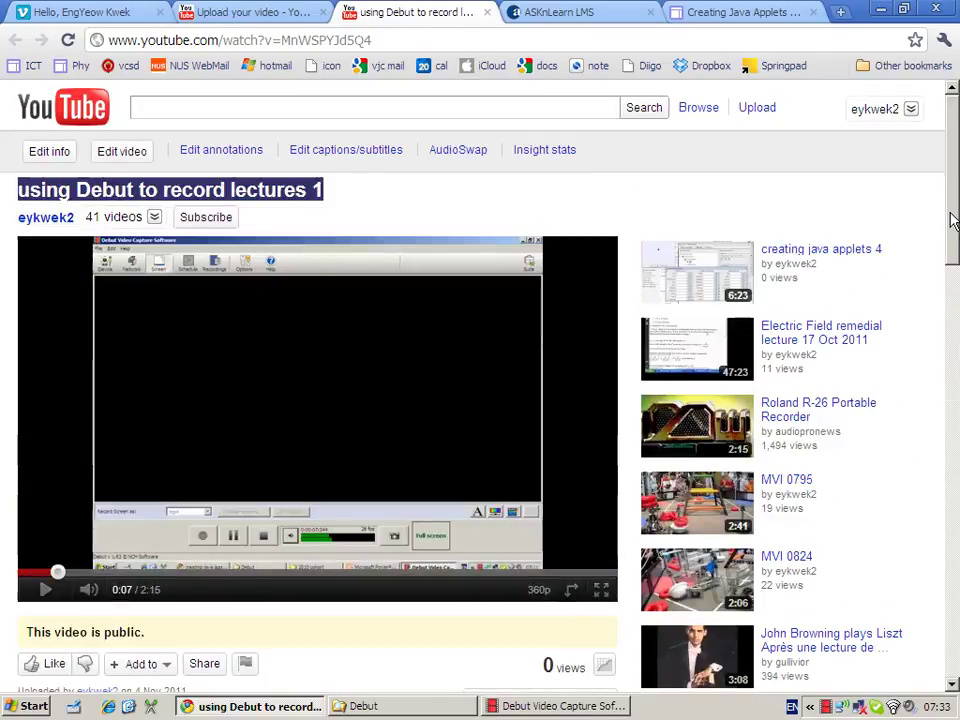
pyautogui.click(911, 109)
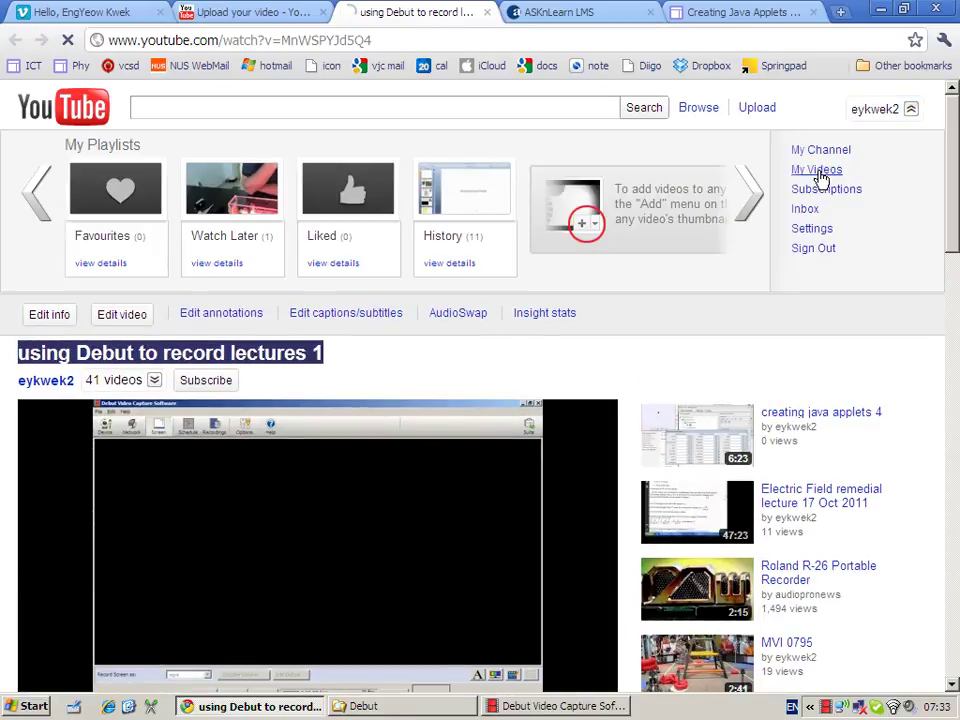
pyautogui.click(818, 171)
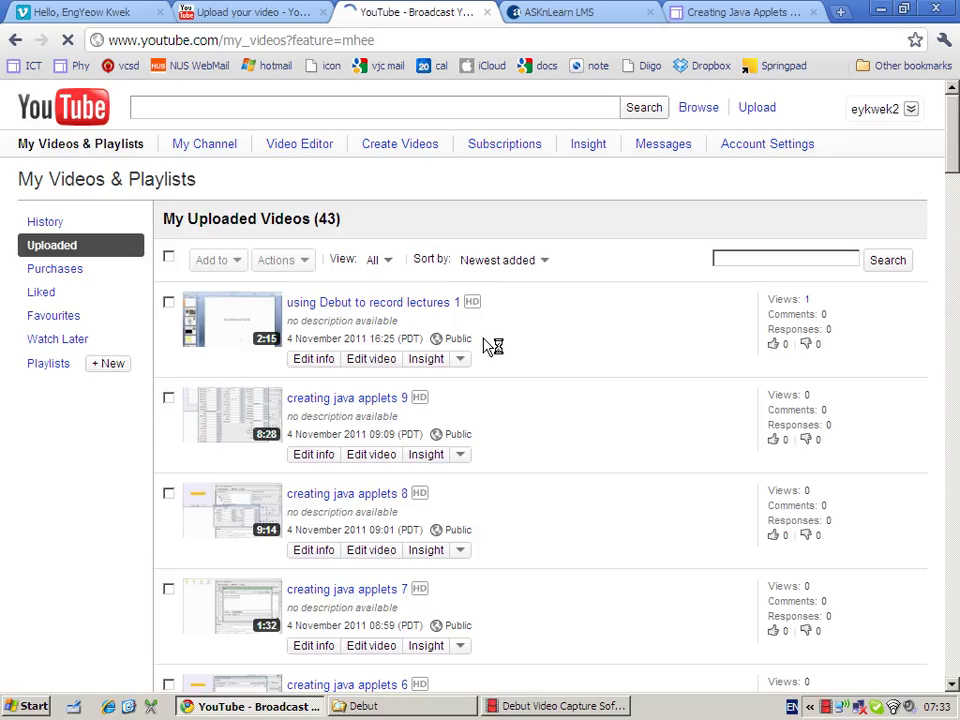
# Find the Forces Tutorial Qn 6 upload, open it and pause playback
pyautogui.click(955, 447)
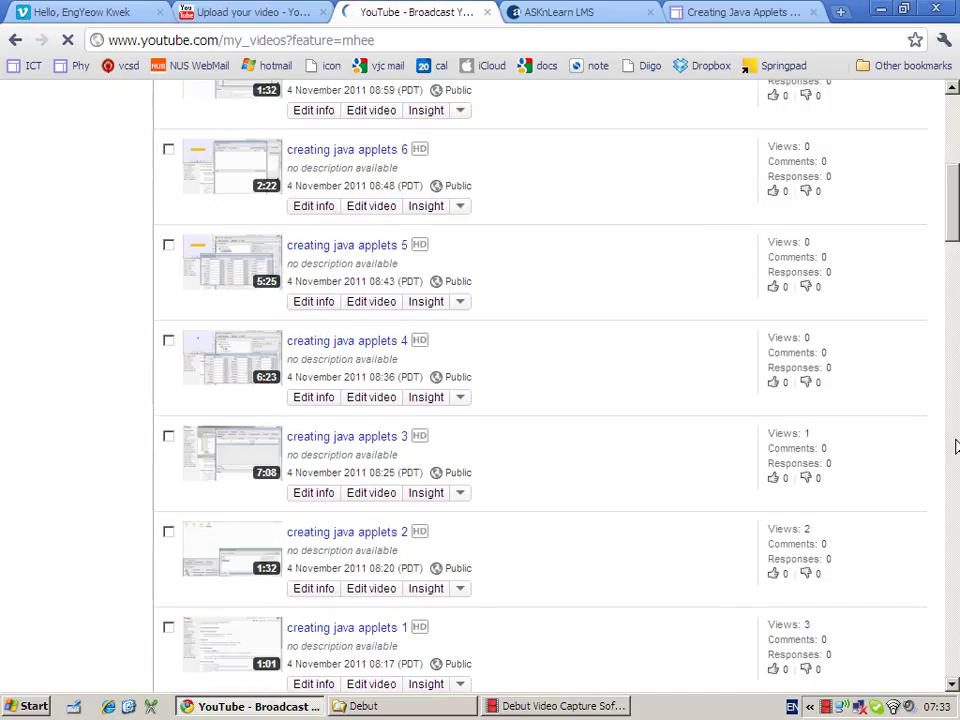
pyautogui.click(955, 447)
pyautogui.click(955, 447)
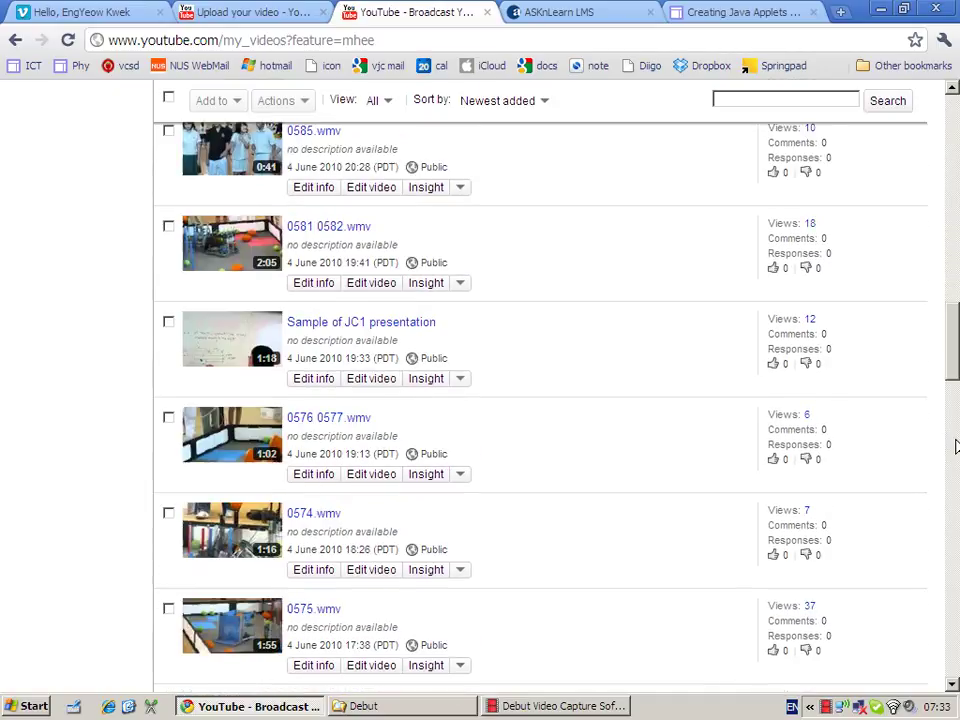
pyautogui.click(955, 447)
pyautogui.click(955, 490)
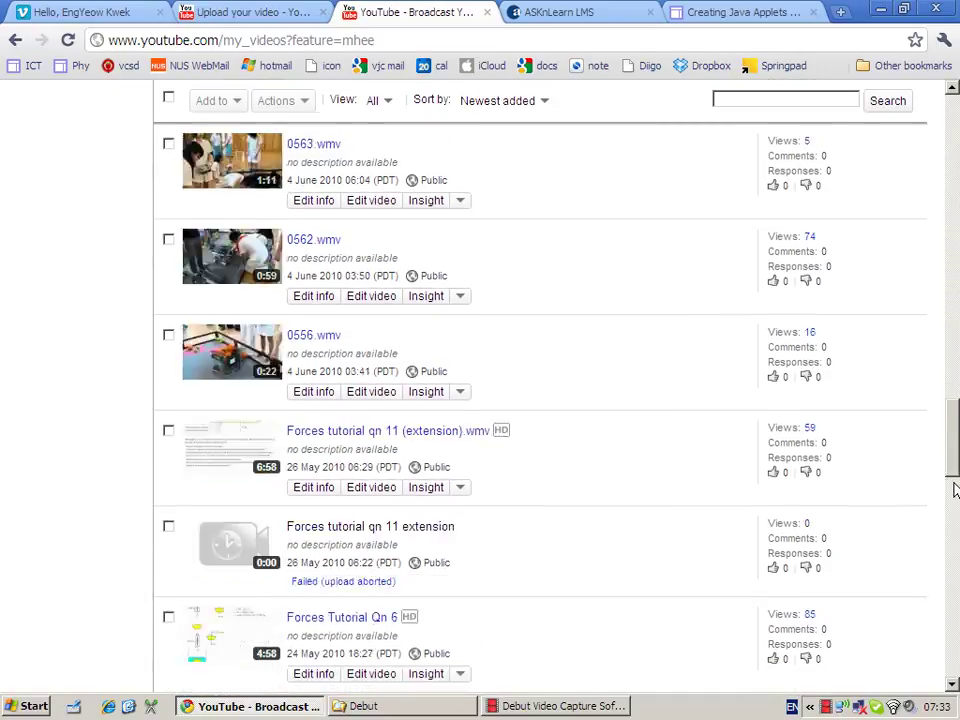
pyautogui.click(955, 499)
pyautogui.click(955, 510)
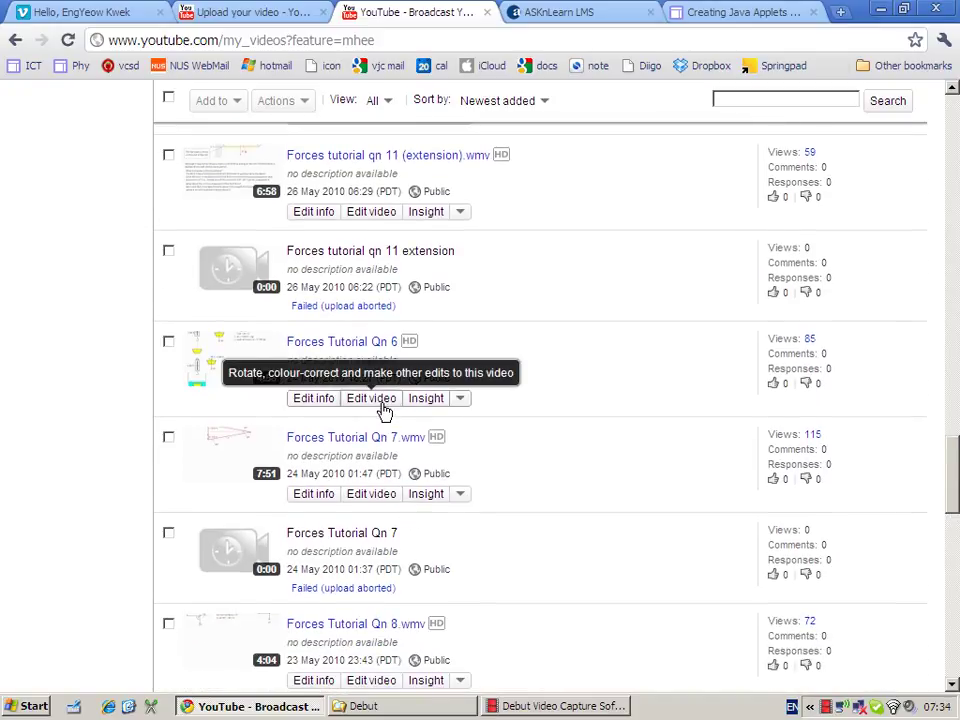
pyautogui.click(388, 344)
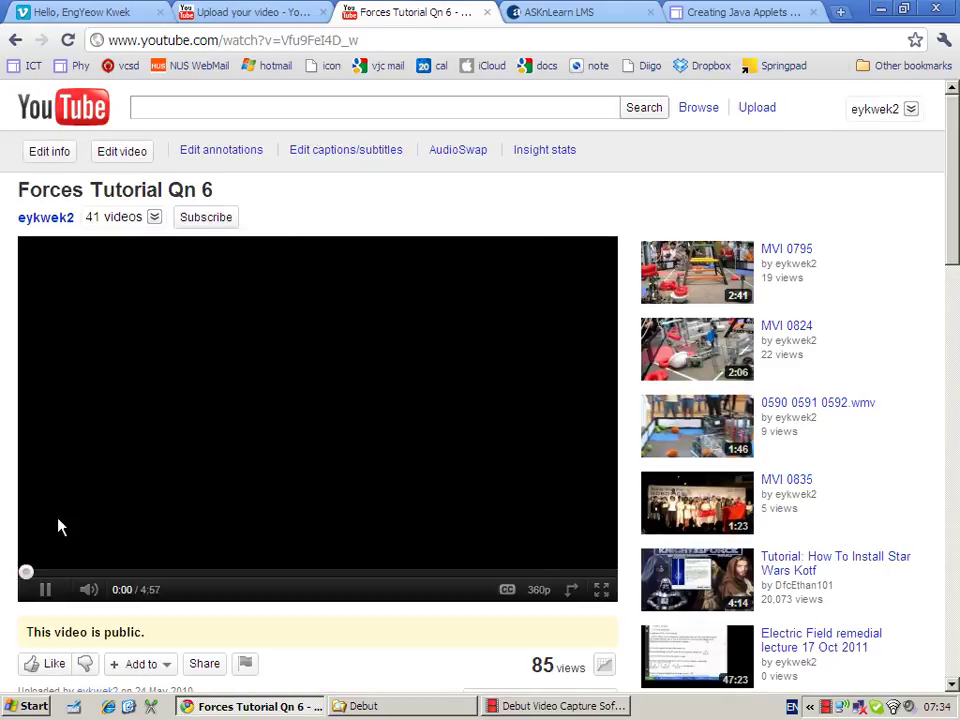
pyautogui.click(47, 590)
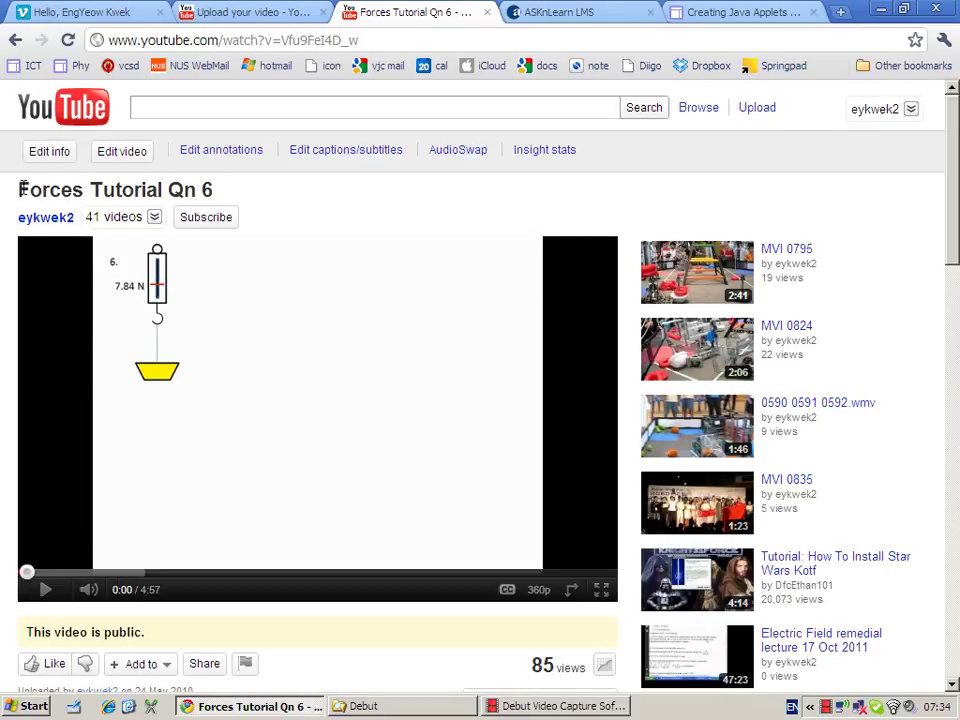
pyautogui.moveTo(17, 189); pyautogui.dragTo(213, 190)
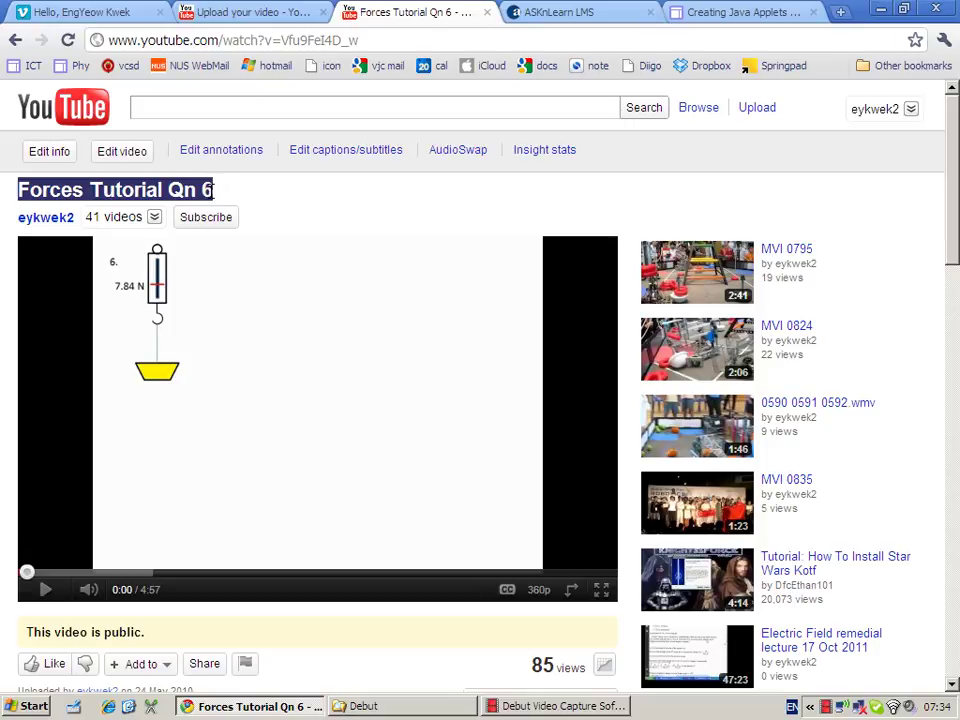
# In the LMS, replace the YouTube search text with the channel's username and search
pyautogui.click(576, 12)
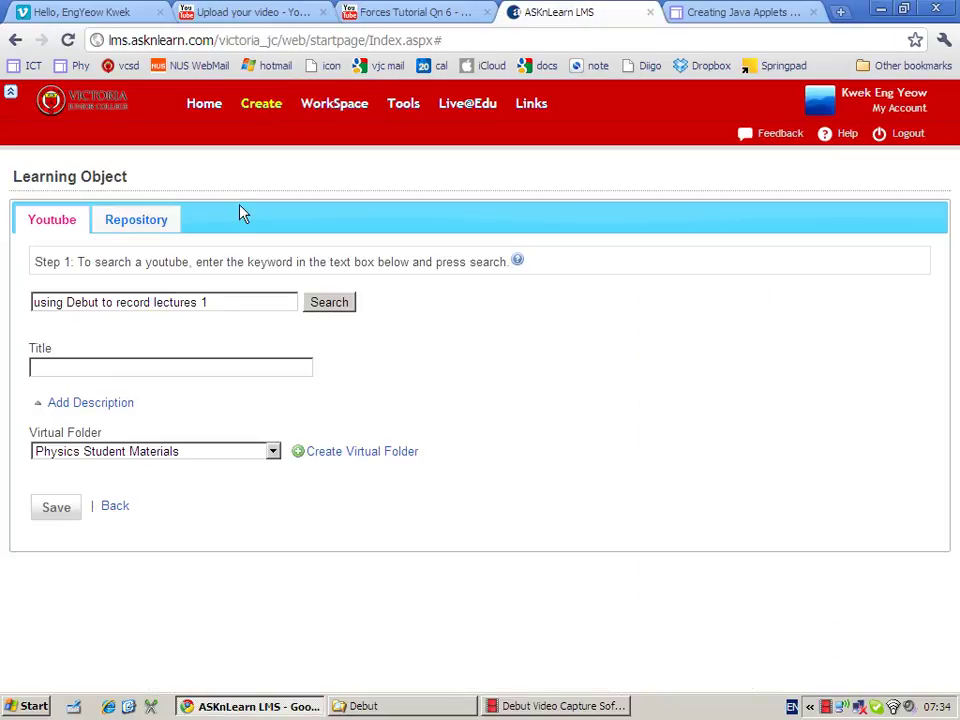
pyautogui.moveTo(231, 302); pyautogui.dragTo(2, 262)
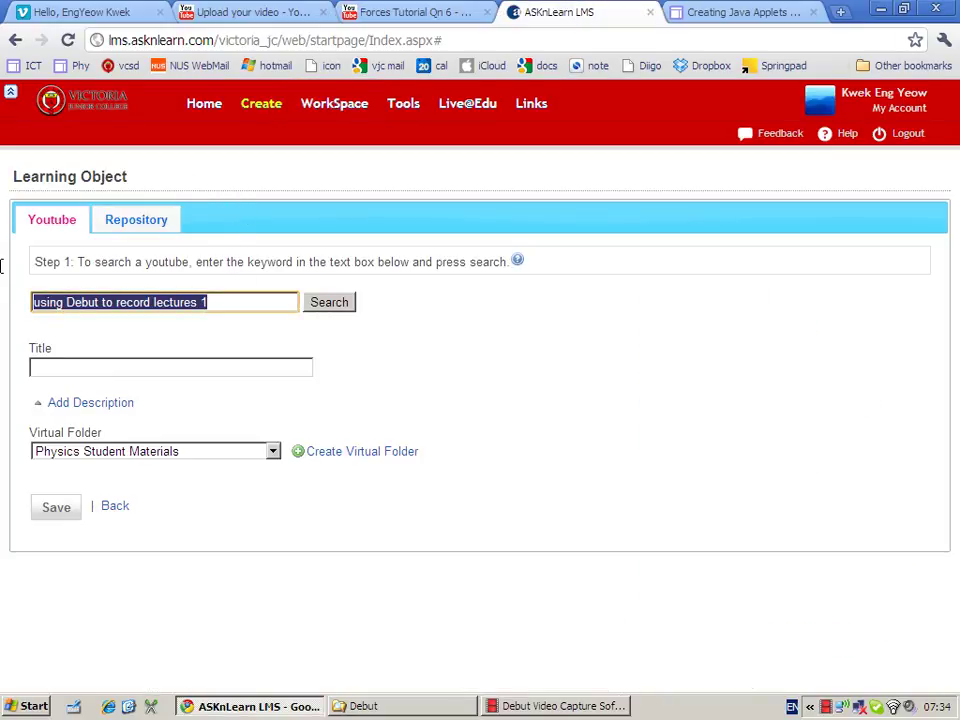
pyautogui.write('eykwek2')
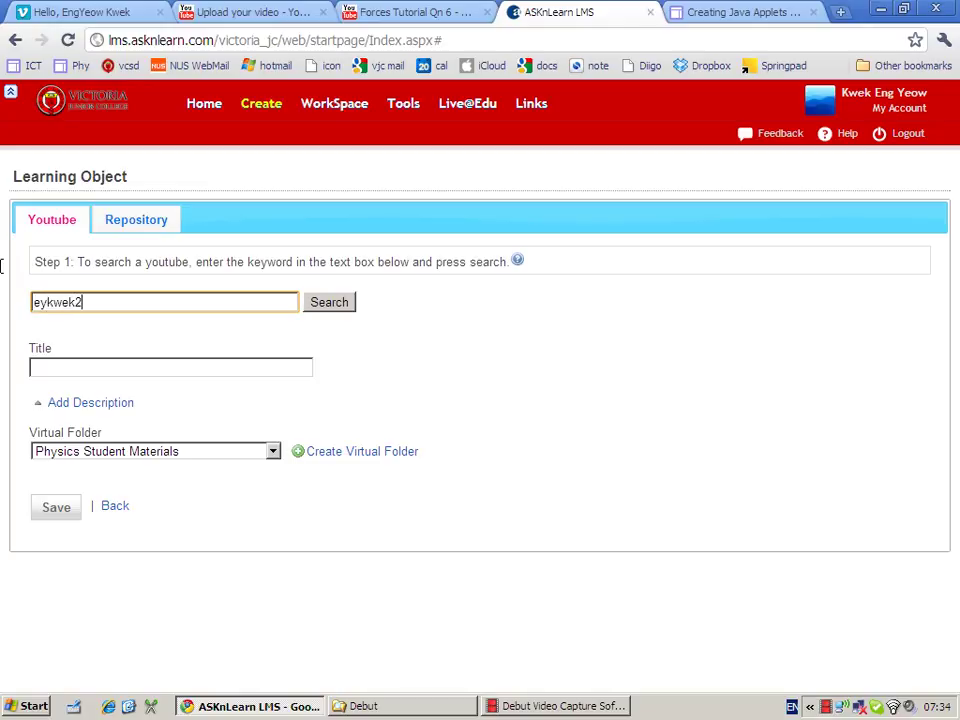
pyautogui.press('Return')
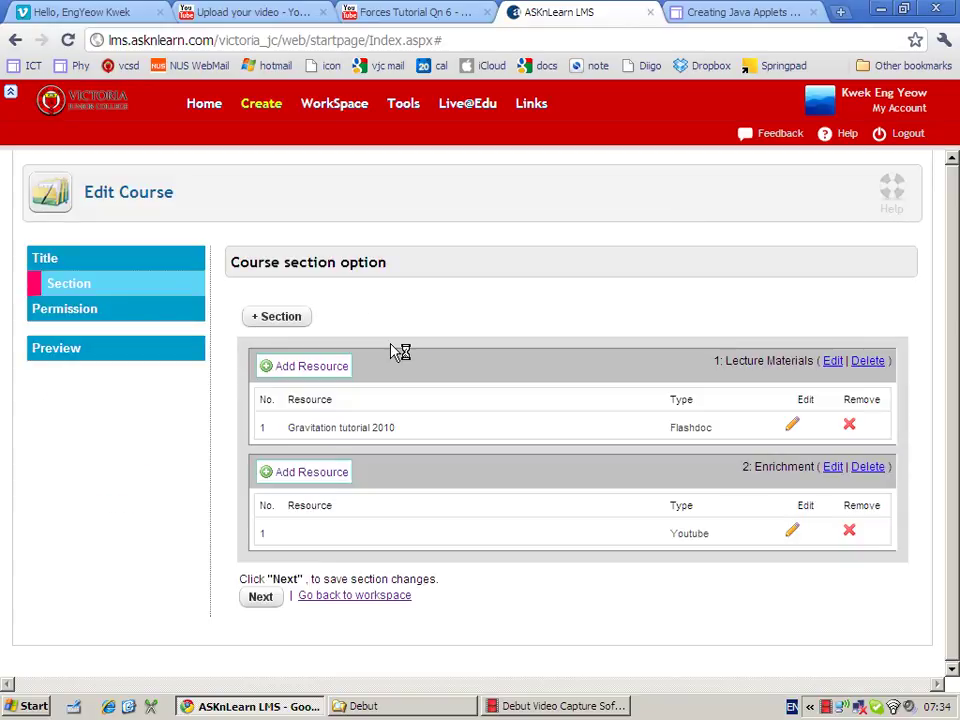
# Delete the untitled Enrichment YouTube resource and start a new Audio/Video YouTube resource
pyautogui.click(849, 533)
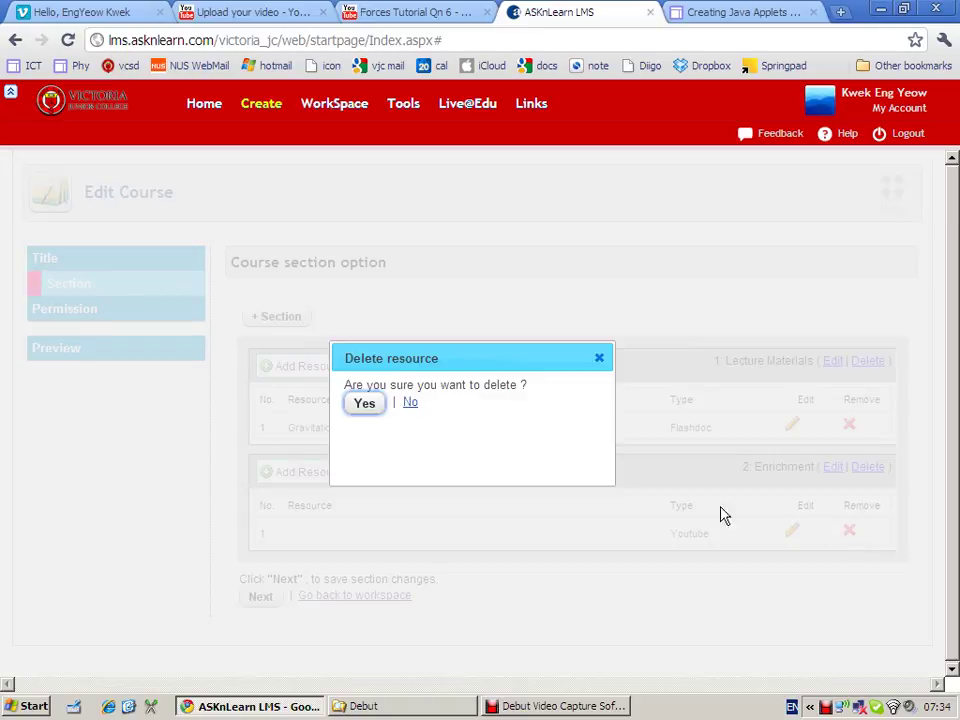
pyautogui.click(368, 410)
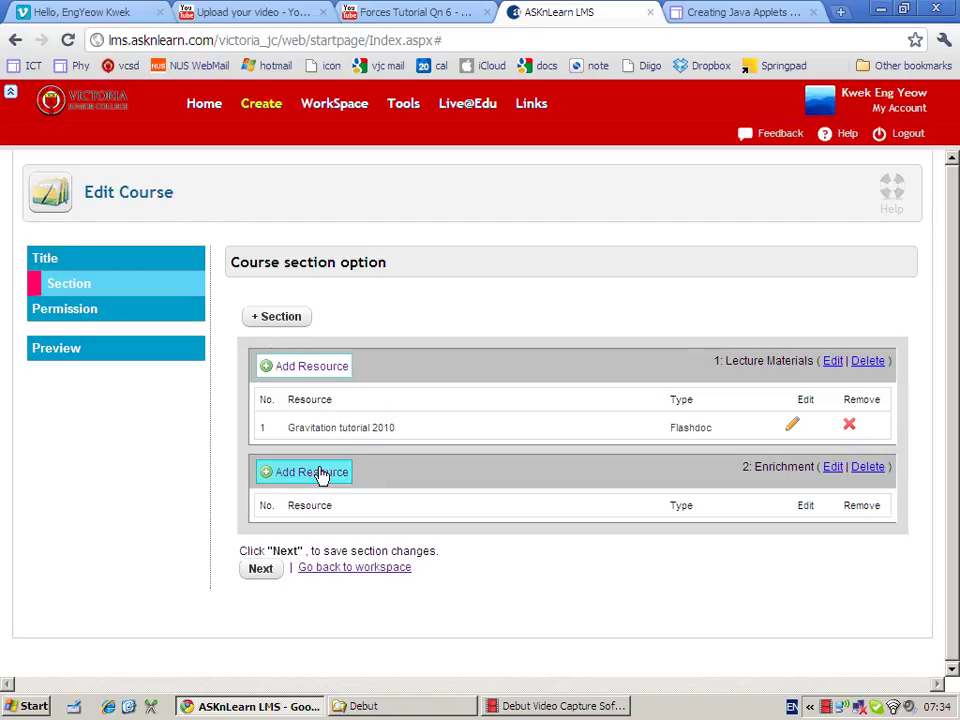
pyautogui.click(316, 471)
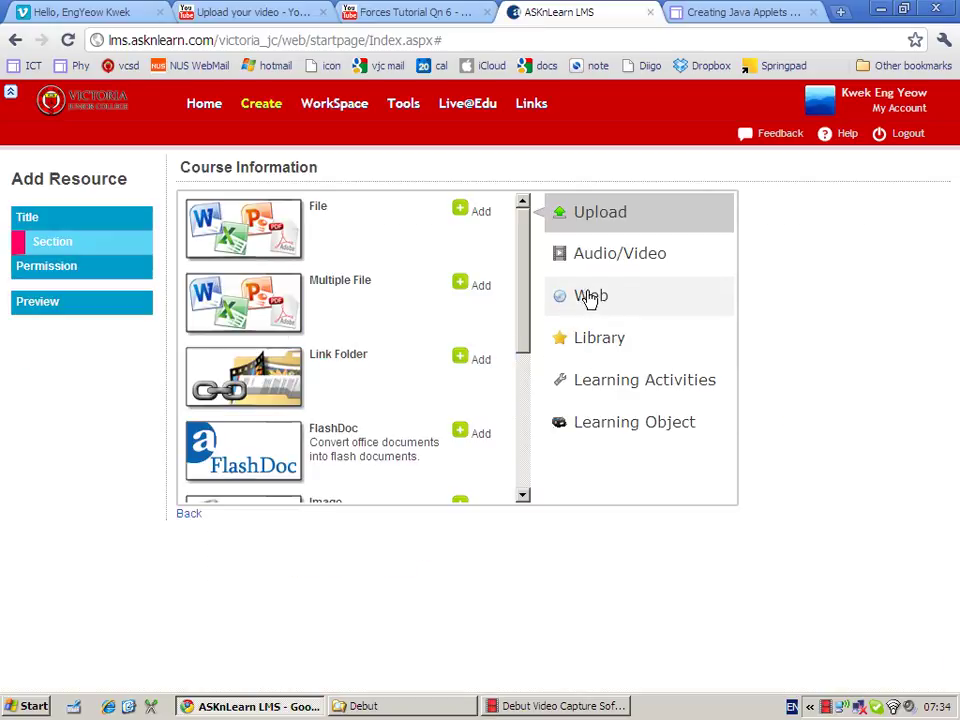
pyautogui.click(596, 256)
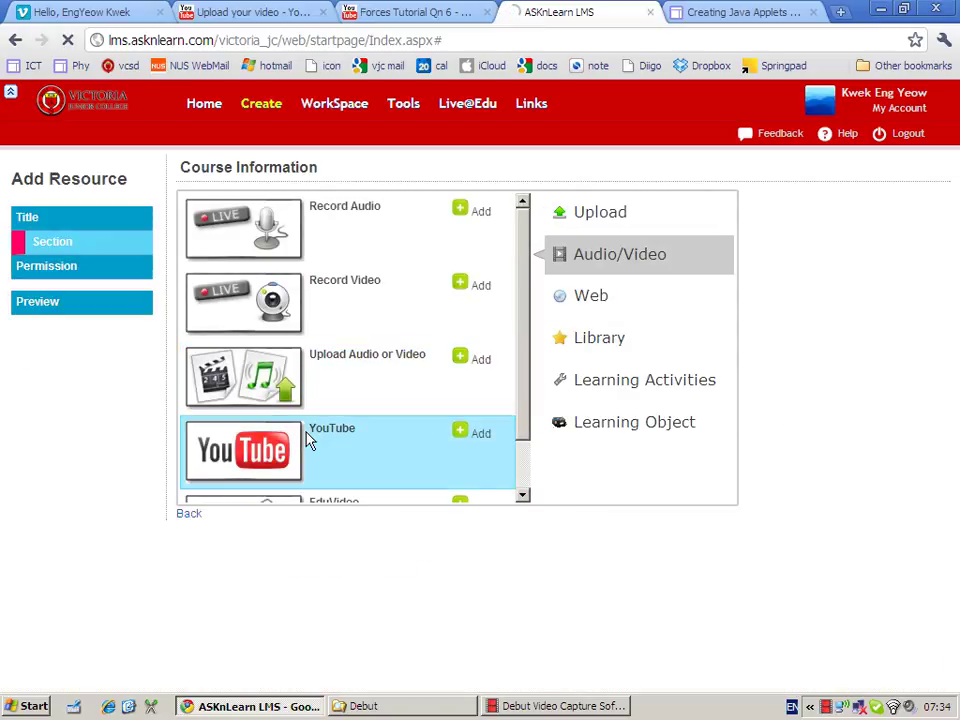
pyautogui.click(310, 440)
pyautogui.click(152, 303)
# Search YouTube by the channel's username, pick Forces Tutorial Qn 6, and save it
pyautogui.write('ekwek')
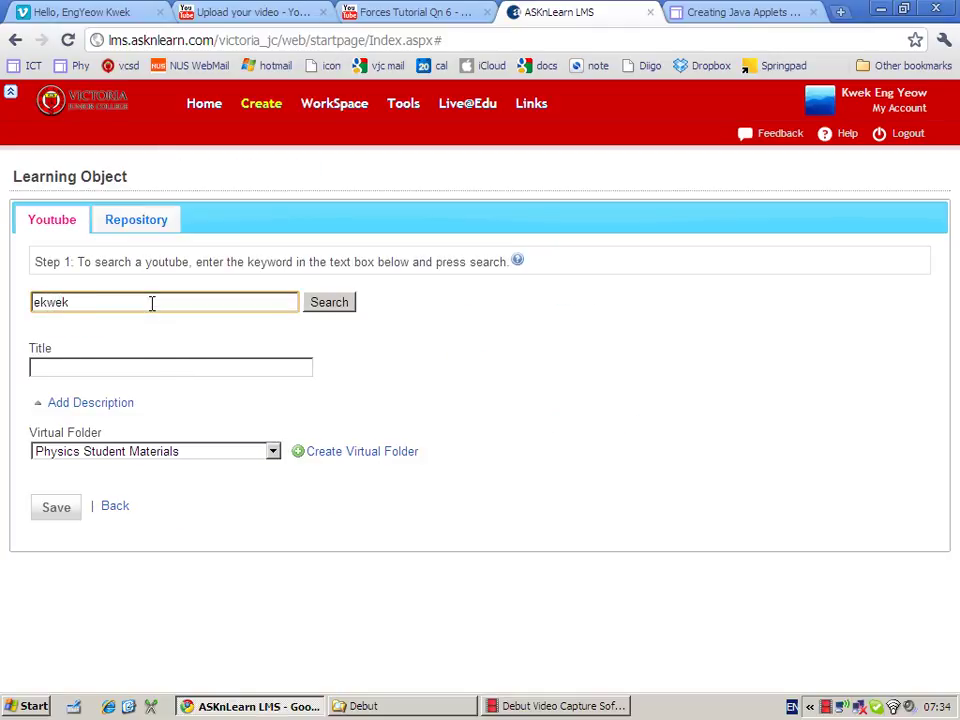
pyautogui.press('BackSpace')
pyautogui.press('BackSpace')
pyautogui.press('BackSpace')
pyautogui.press('BackSpace')
pyautogui.write('y')
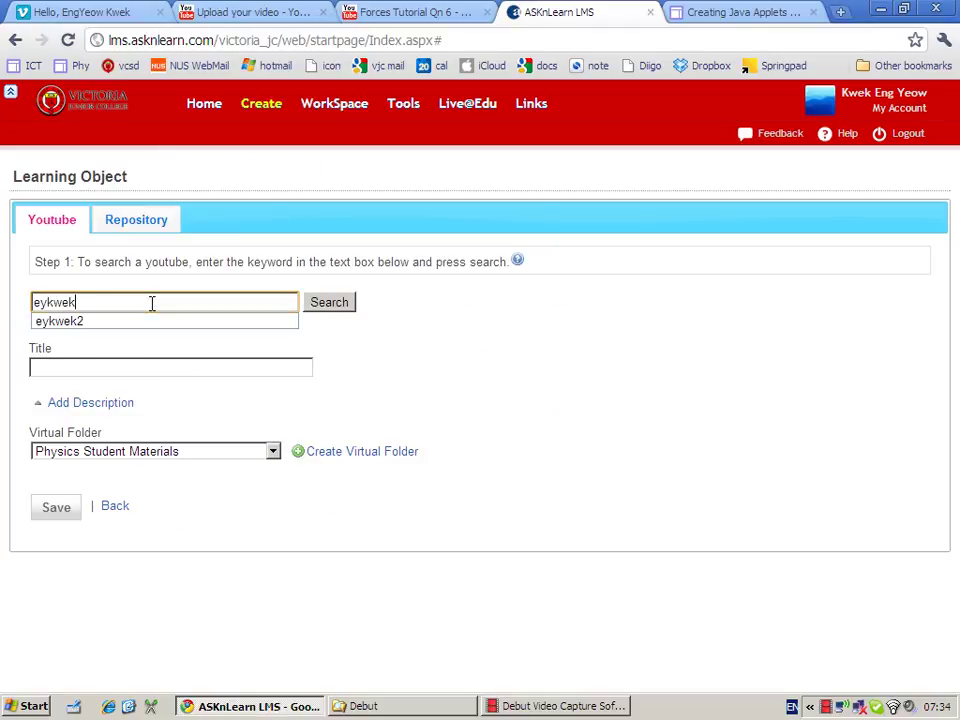
pyautogui.click(328, 302)
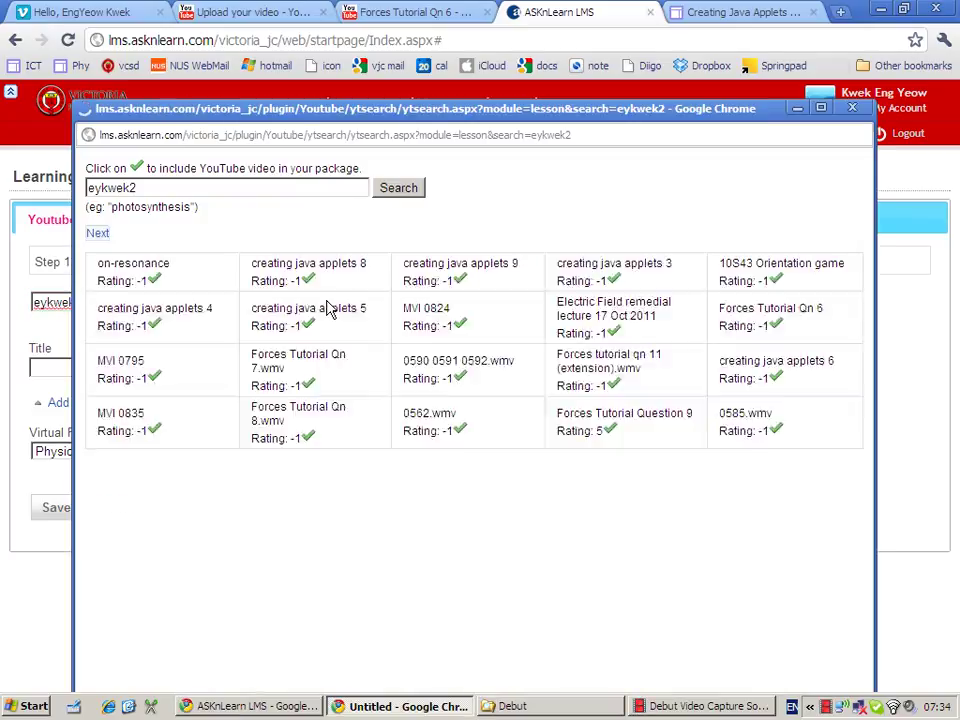
pyautogui.moveTo(366, 113); pyautogui.dragTo(343, 40)
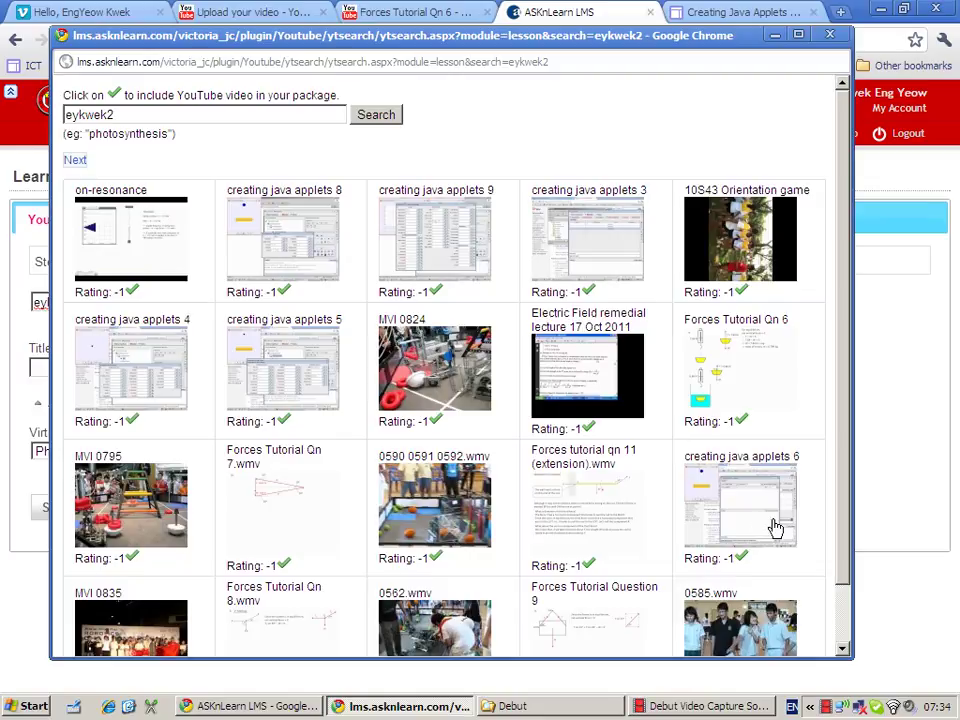
pyautogui.moveTo(840, 540)
pyautogui.mouseDown()
pyautogui.moveTo(846, 602)
pyautogui.moveTo(847, 519)
pyautogui.mouseUp()
pyautogui.click(746, 424)
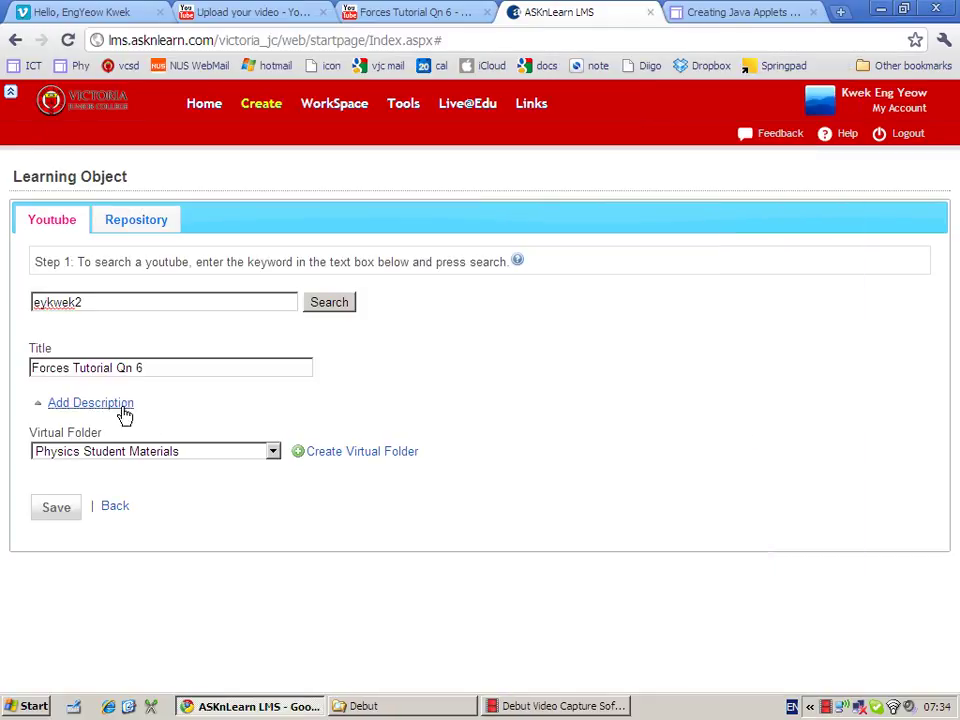
pyautogui.click(66, 516)
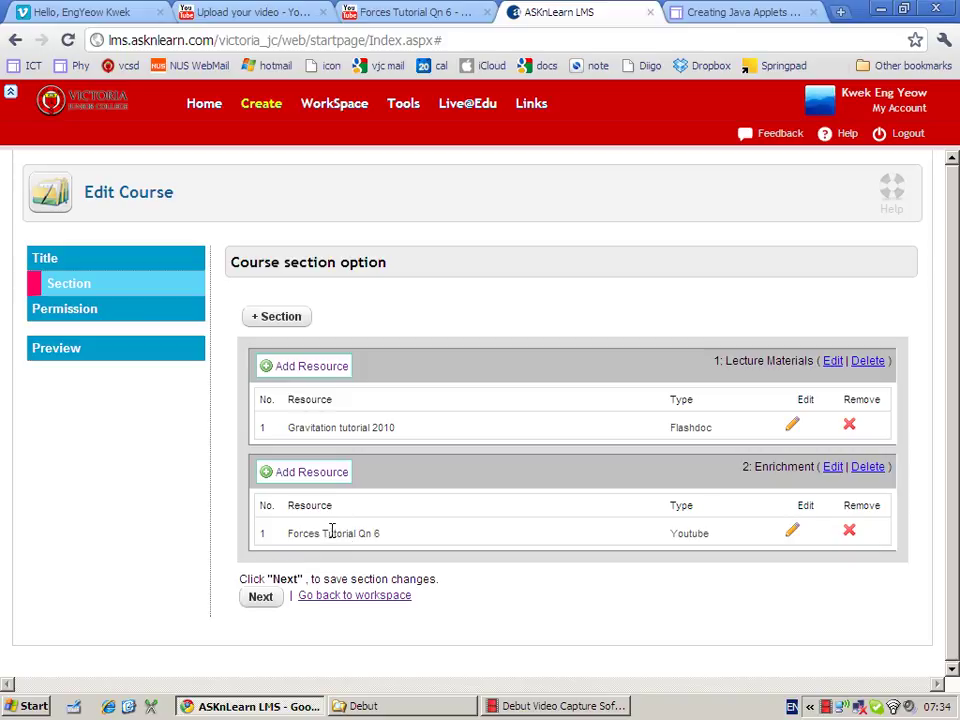
# Grant course access to classes H1PHY and H2PHY plus PHYSICS teaching staff
pyautogui.click(262, 597)
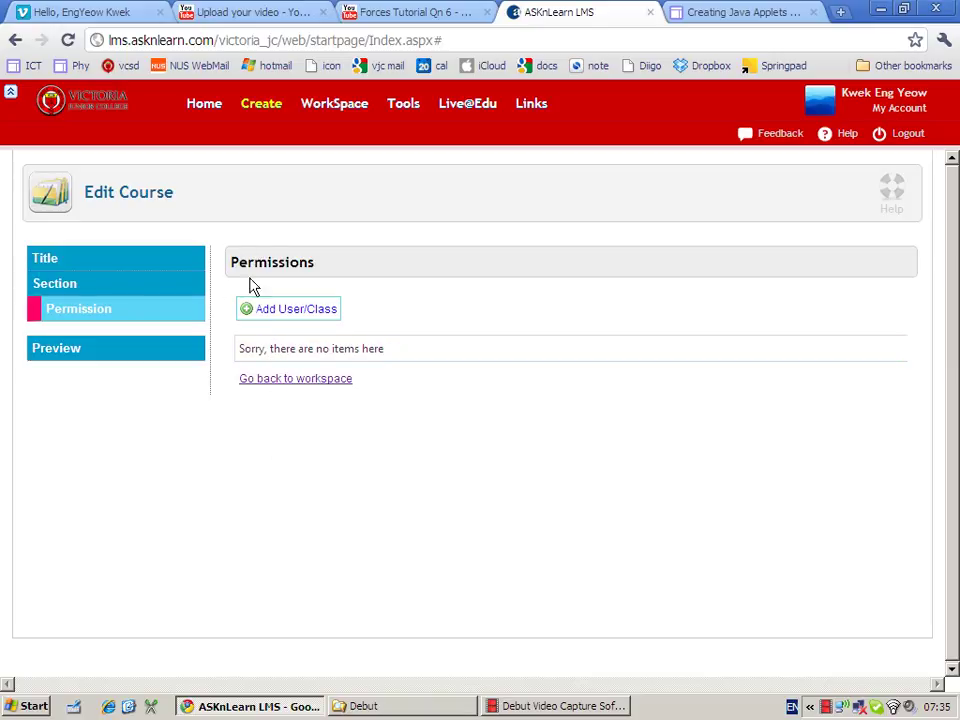
pyautogui.click(283, 318)
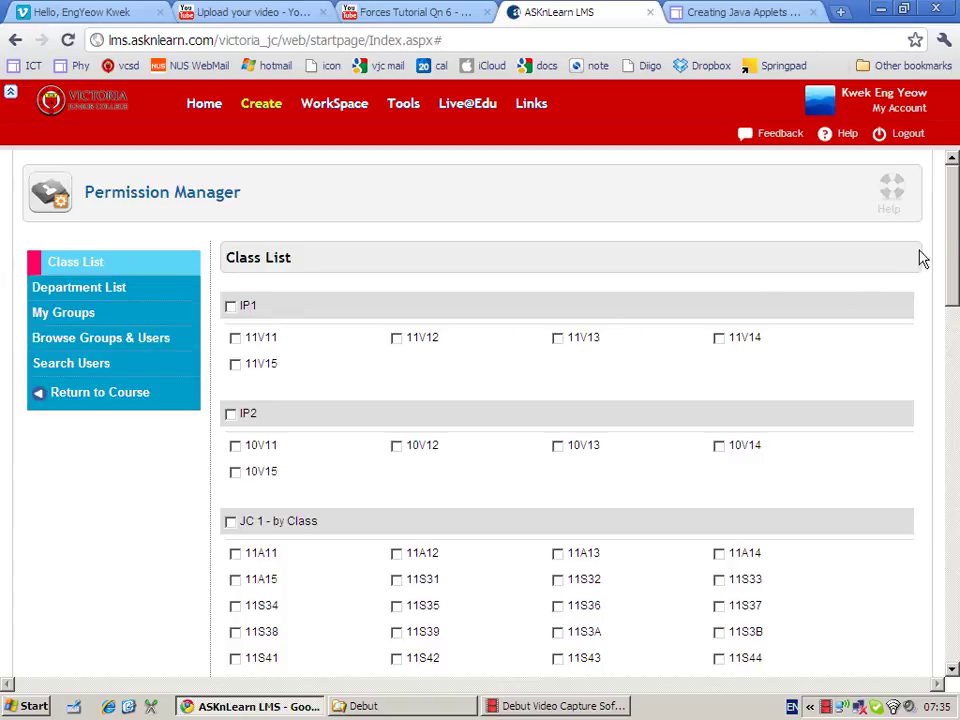
pyautogui.moveTo(955, 236); pyautogui.dragTo(955, 617)
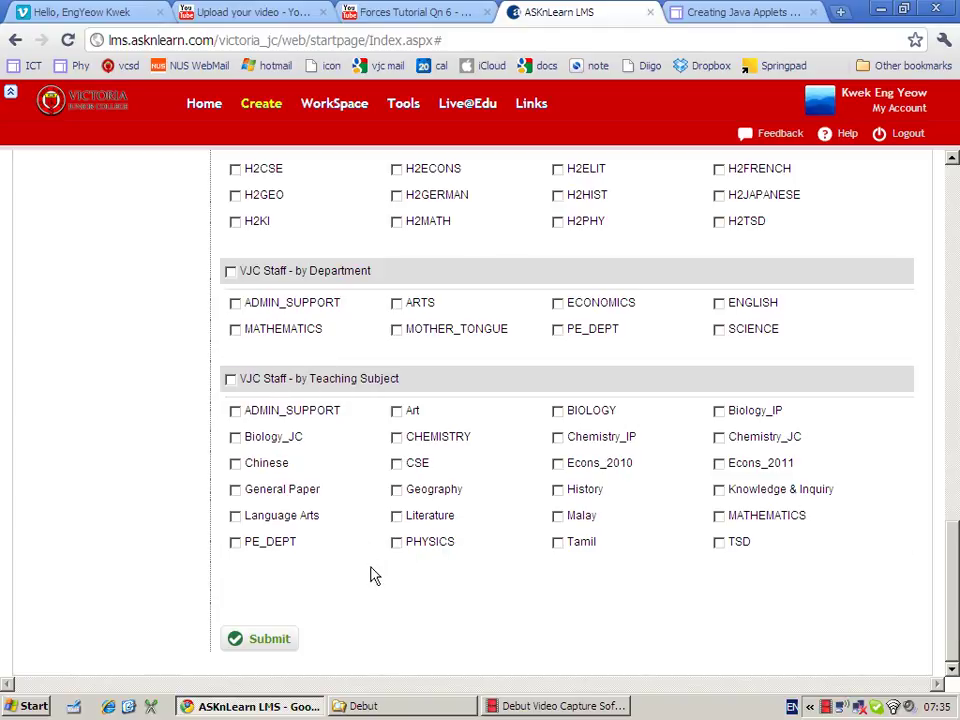
pyautogui.click(397, 543)
pyautogui.scroll(5, 579, 373)
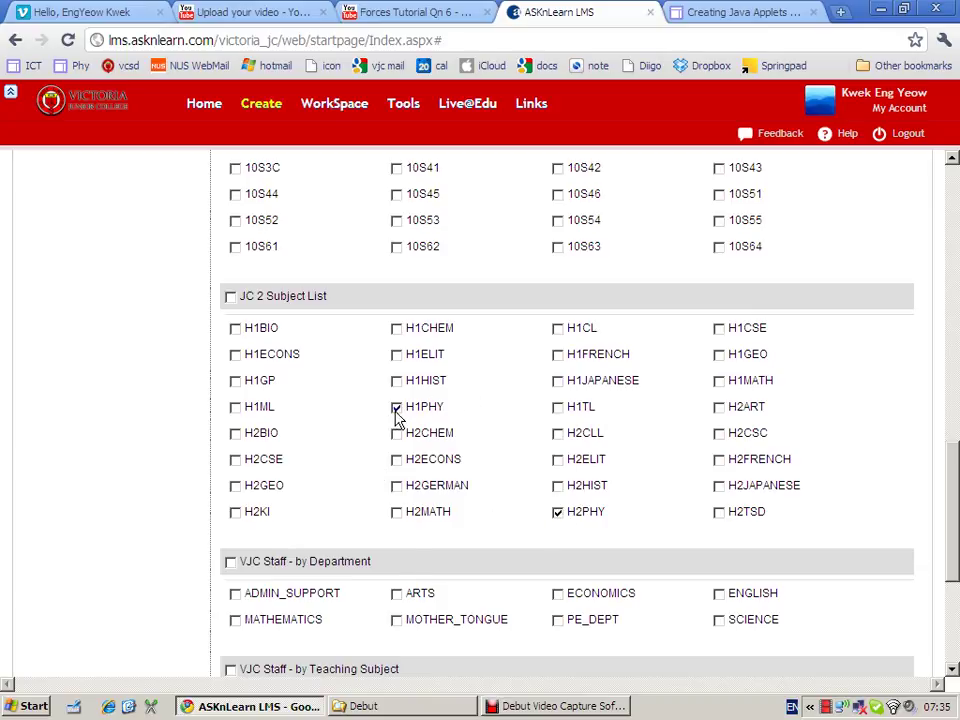
pyautogui.moveTo(953, 450); pyautogui.dragTo(955, 540)
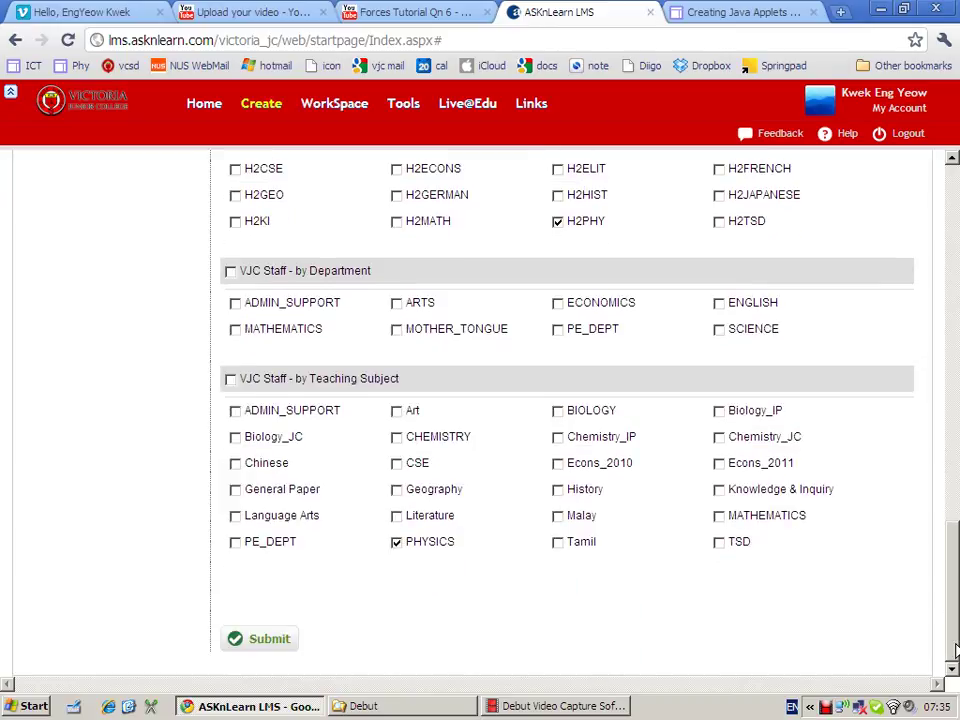
pyautogui.click(285, 638)
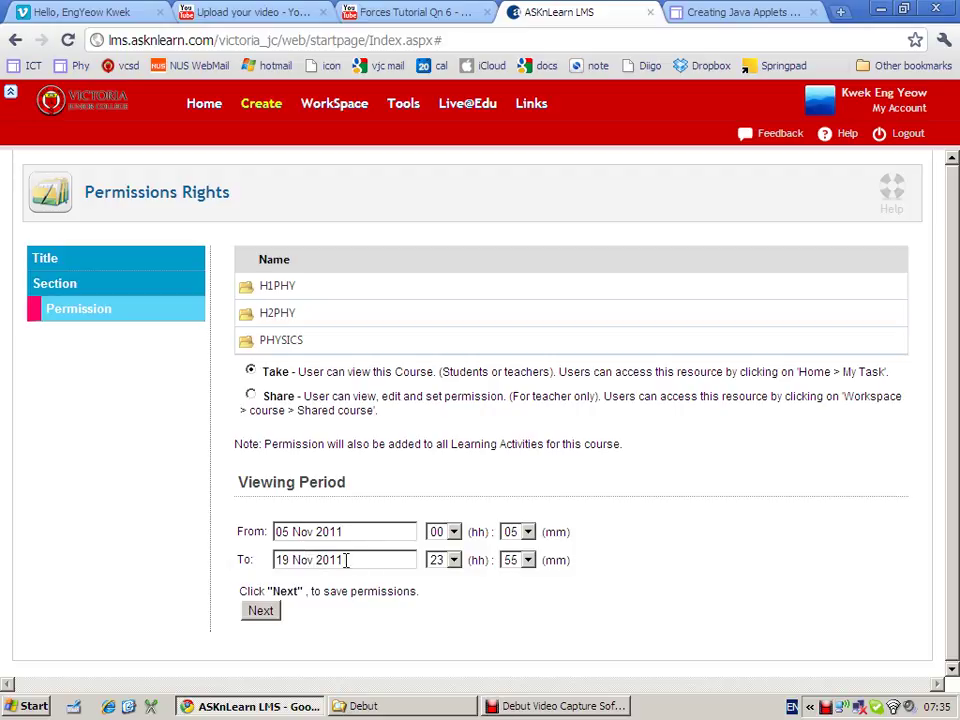
# Set the viewing period end date to 31 December 2011 and save permissions
pyautogui.click(346, 560)
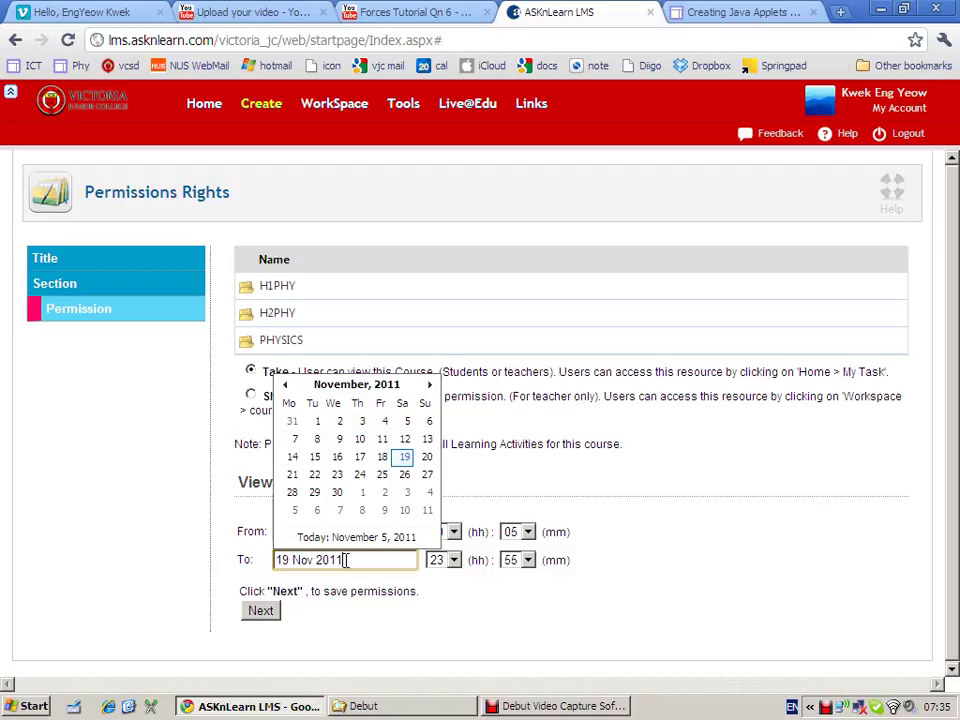
pyautogui.click(429, 386)
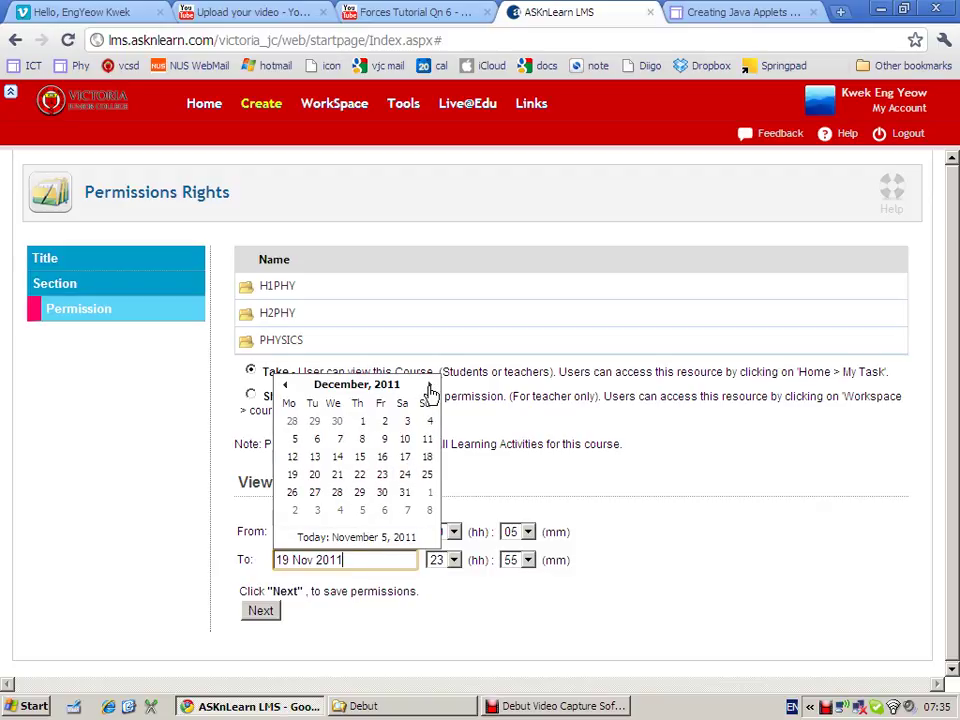
pyautogui.click(404, 492)
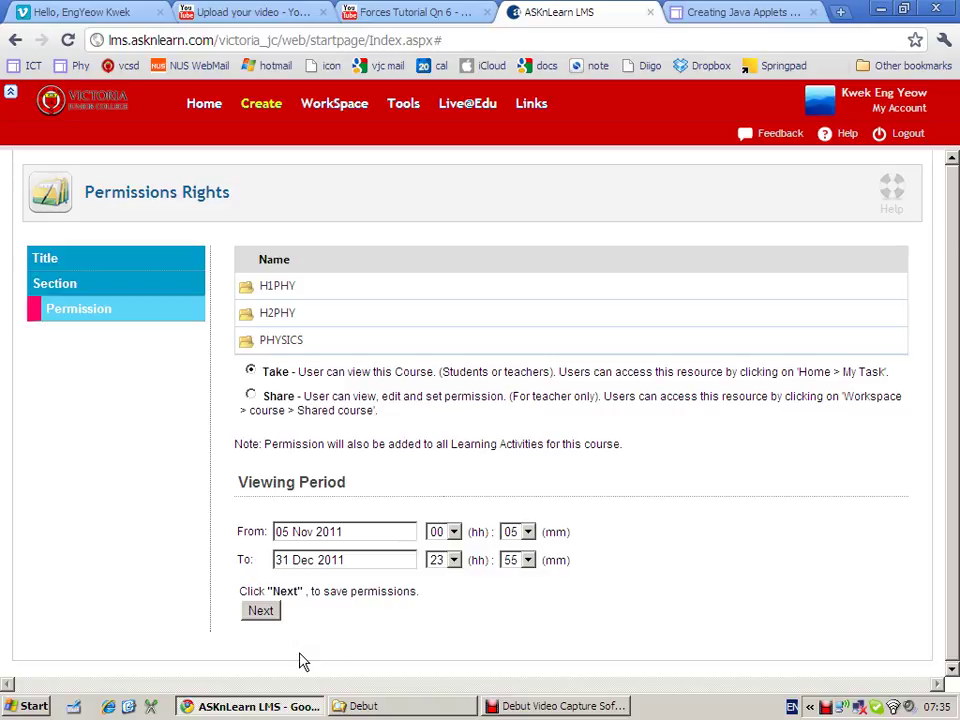
pyautogui.click(260, 612)
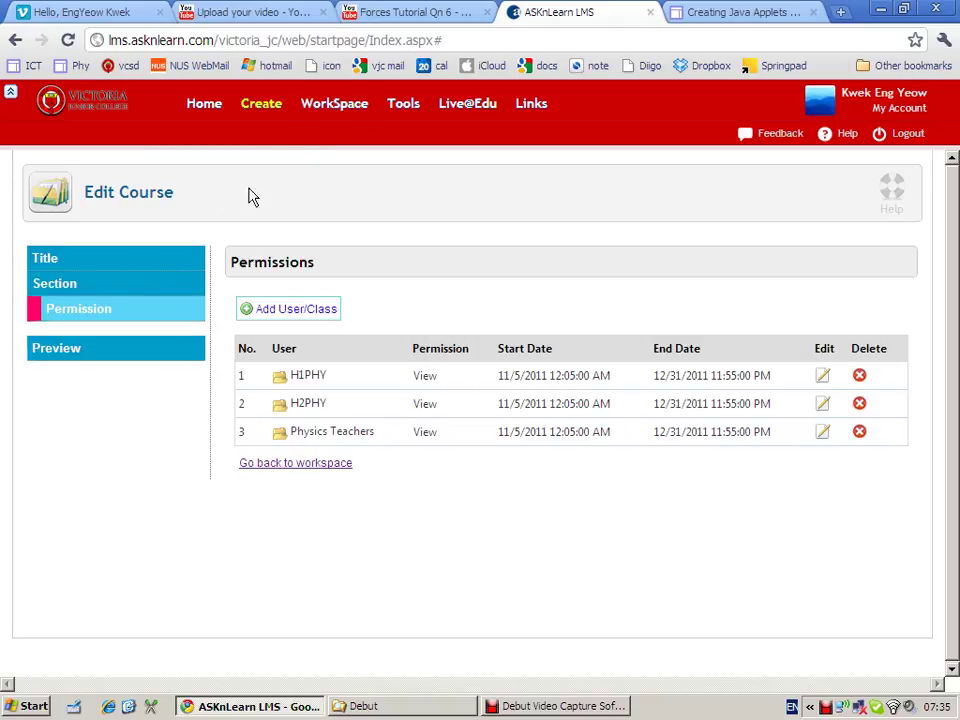
# Return to the WorkSpace course list showing physics11. Gravitational Field
pyautogui.click(315, 117)
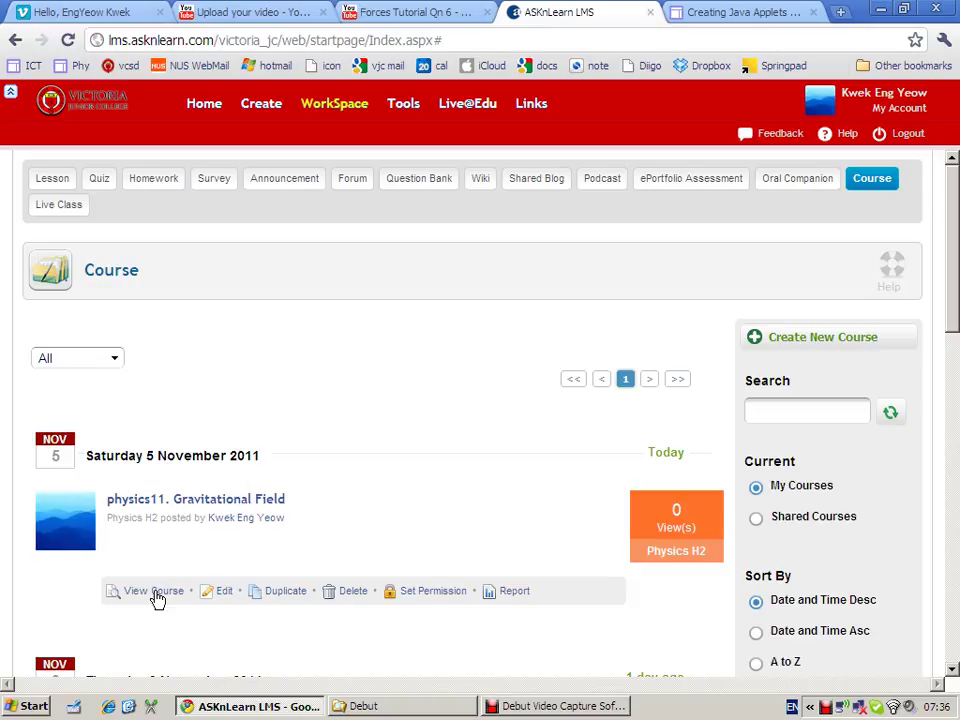
# Preview the Gravitational Field course and browse the Gravitation tutorial 2010 PDF
pyautogui.click(157, 598)
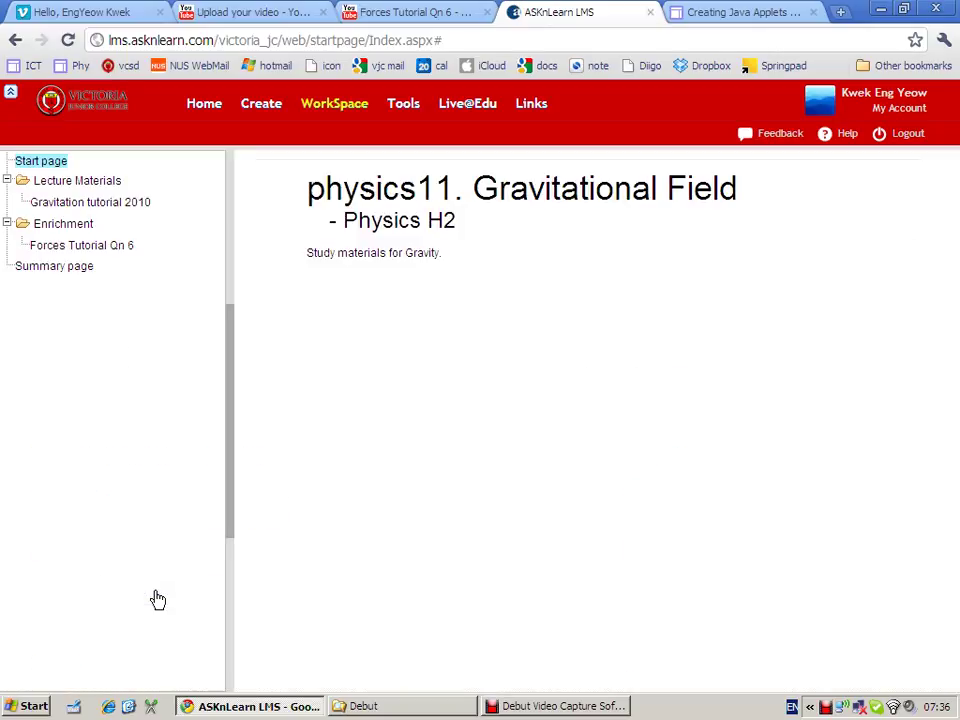
pyautogui.click(71, 201)
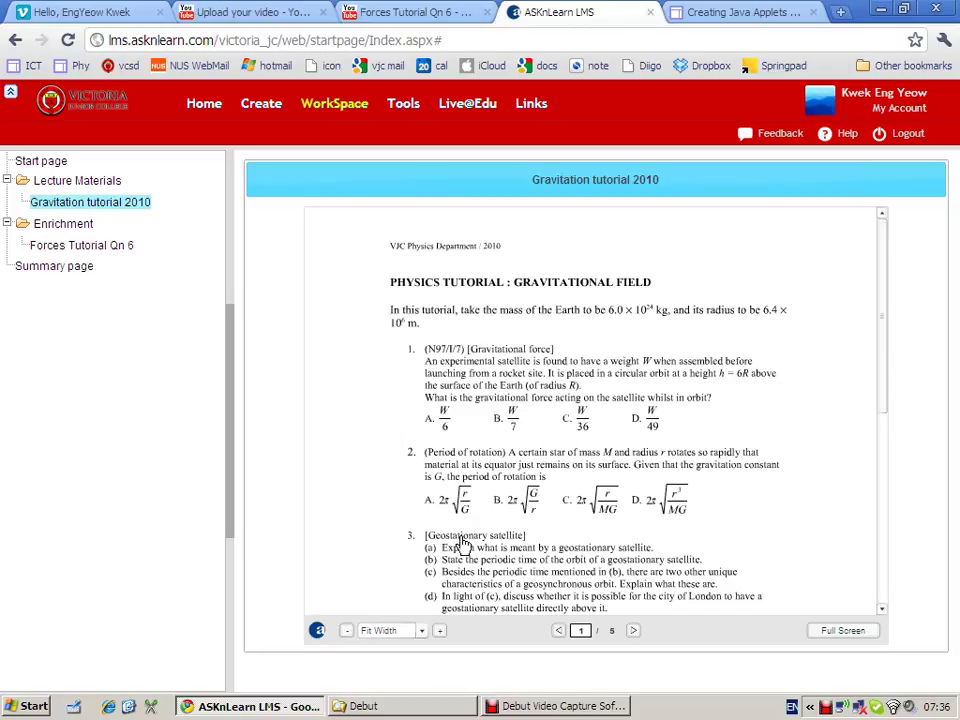
pyautogui.scroll(-3, 463, 544)
pyautogui.moveTo(460, 383); pyautogui.dragTo(497, 226)
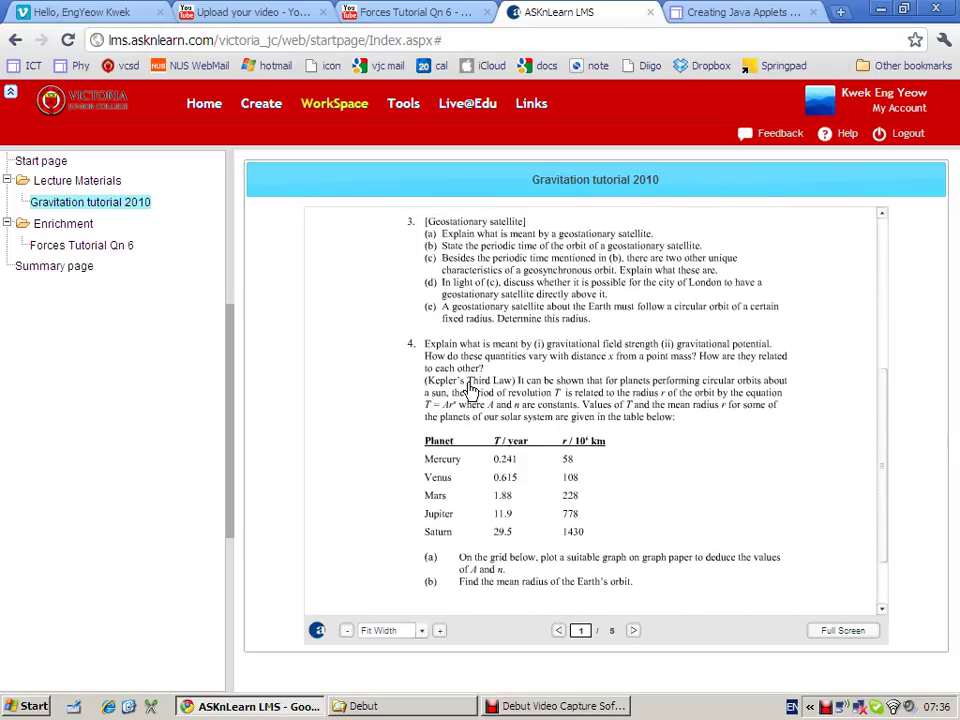
pyautogui.moveTo(489, 390); pyautogui.dragTo(470, 574)
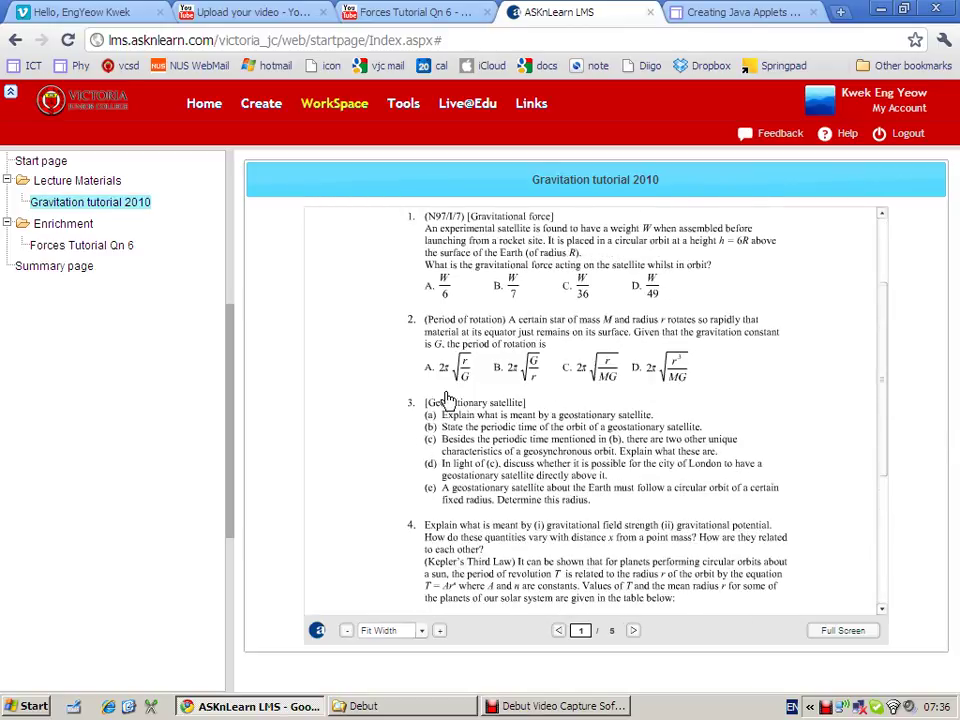
pyautogui.moveTo(452, 398); pyautogui.dragTo(448, 535)
pyautogui.moveTo(403, 476); pyautogui.dragTo(407, 354)
pyautogui.moveTo(585, 443); pyautogui.dragTo(729, 257)
pyautogui.moveTo(463, 455); pyautogui.dragTo(474, 317)
pyautogui.moveTo(396, 364); pyautogui.dragTo(396, 426)
pyautogui.moveTo(456, 390); pyautogui.dragTo(456, 465)
pyautogui.moveTo(290, 360); pyautogui.dragTo(290, 472)
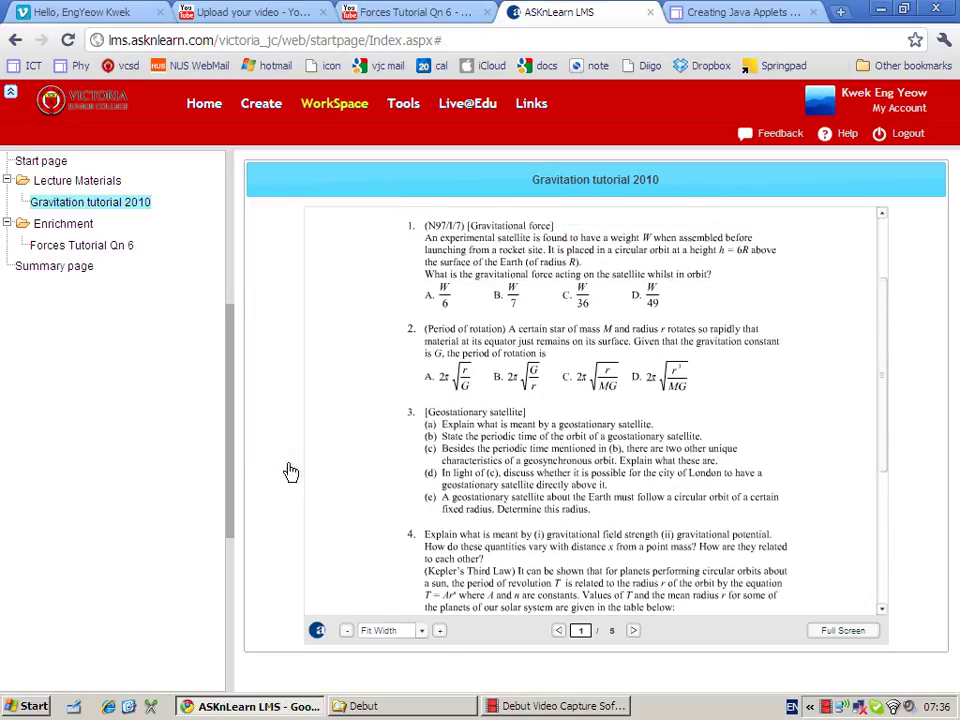
# Play Forces Tutorial Qn 6 briefly in the preview, pause it, then switch to Debut
pyautogui.click(100, 247)
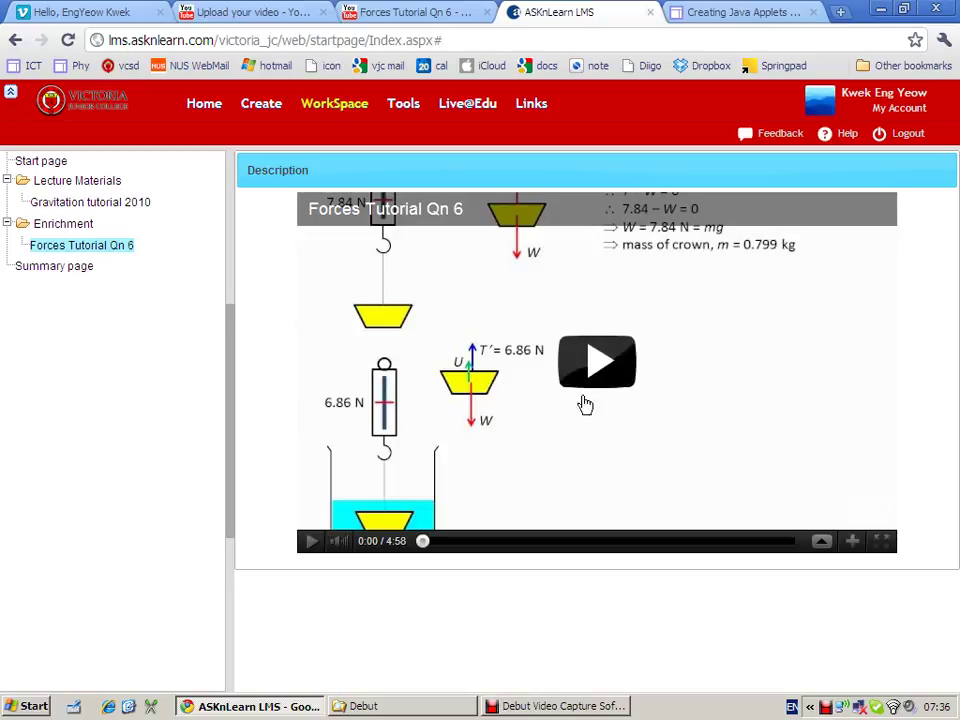
pyautogui.click(606, 343)
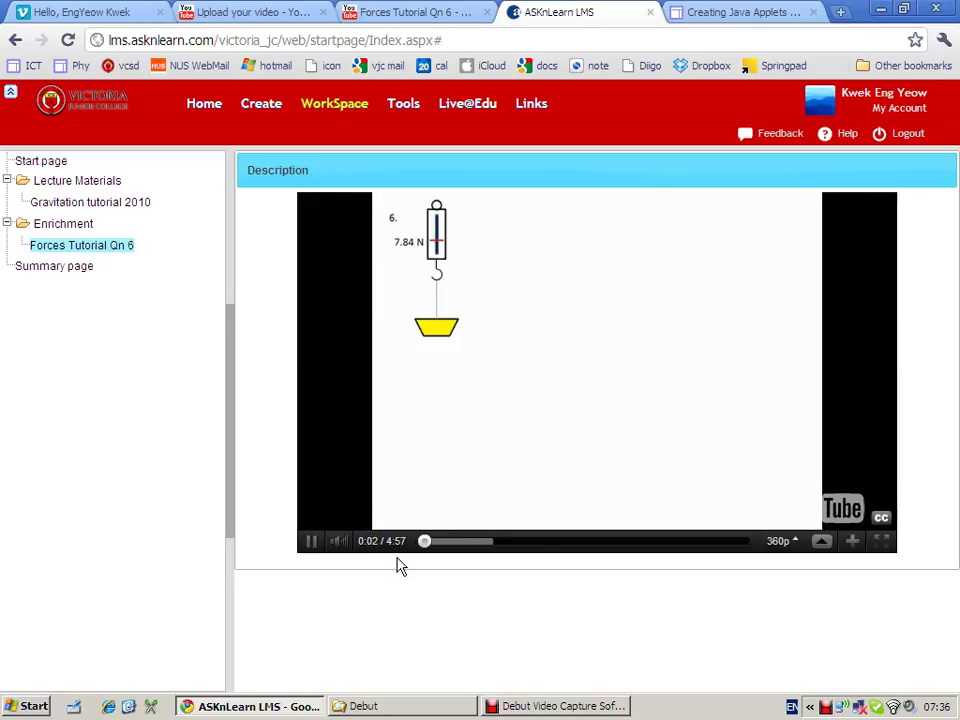
pyautogui.click(312, 544)
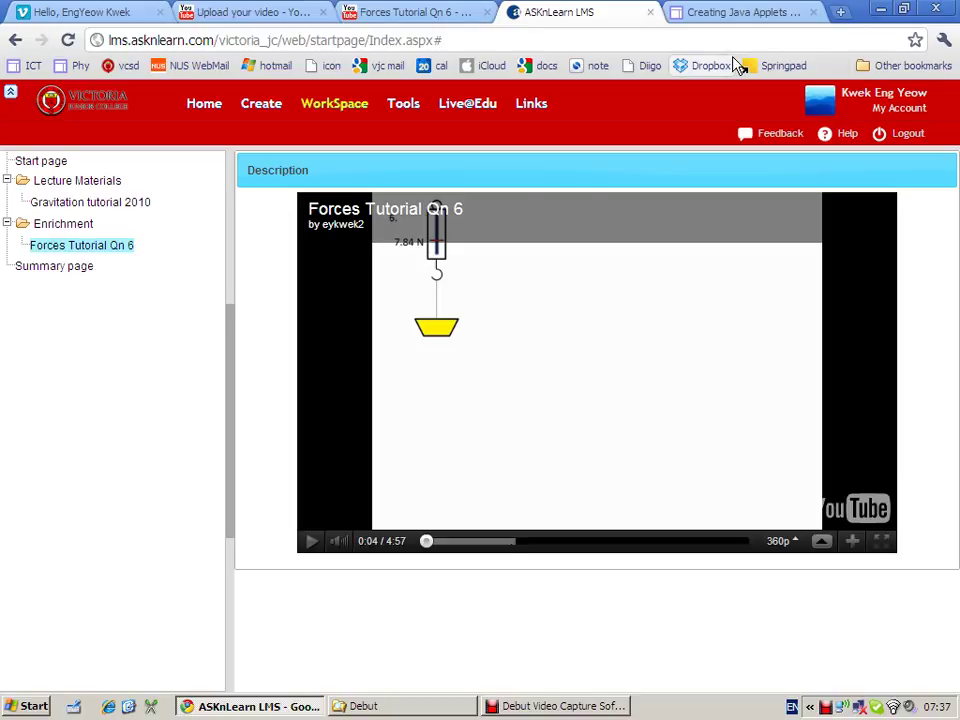
pyautogui.click(555, 706)
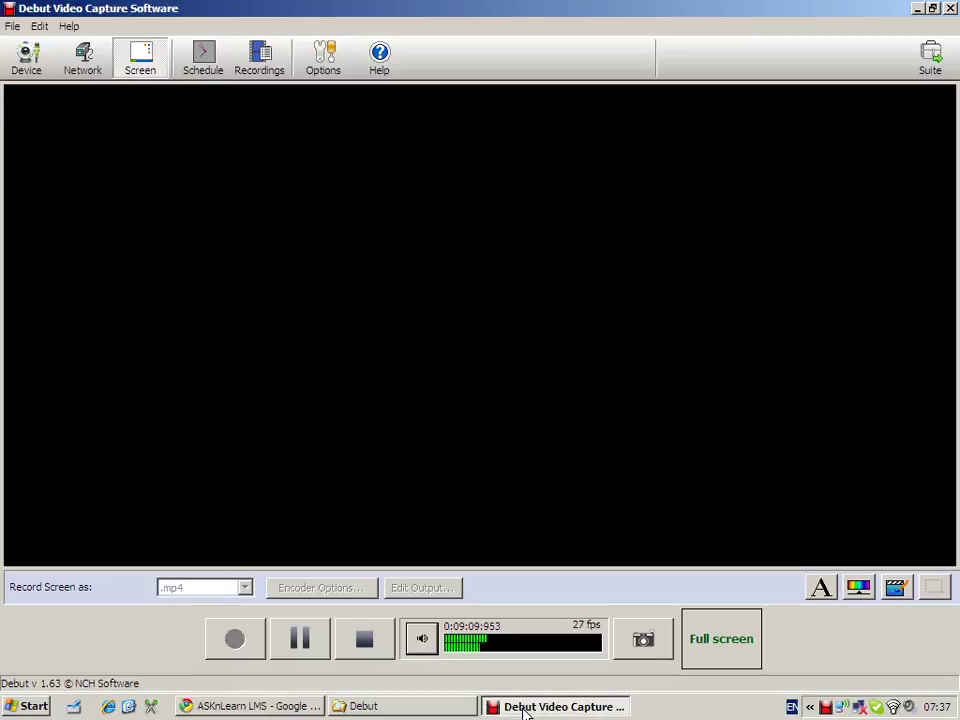